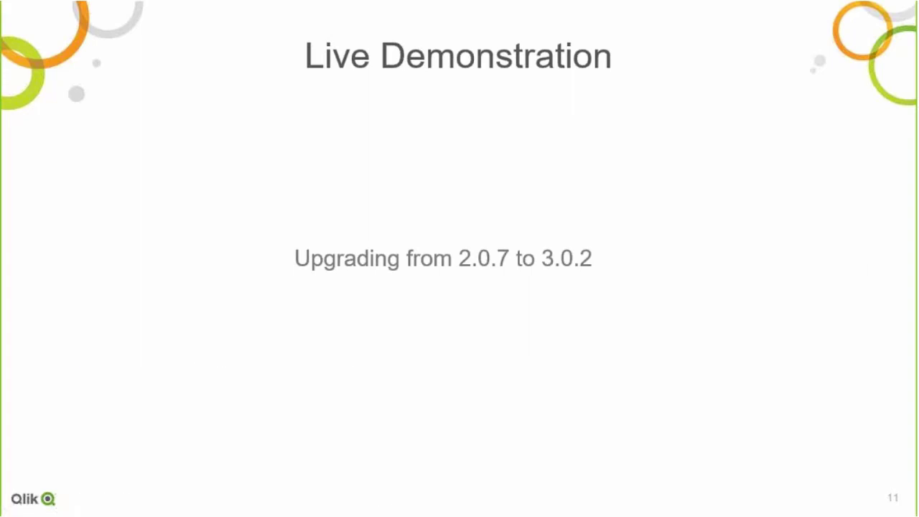
- Leave the Live Demonstration slide show and switch to the other open windows
key(alt+Tab)
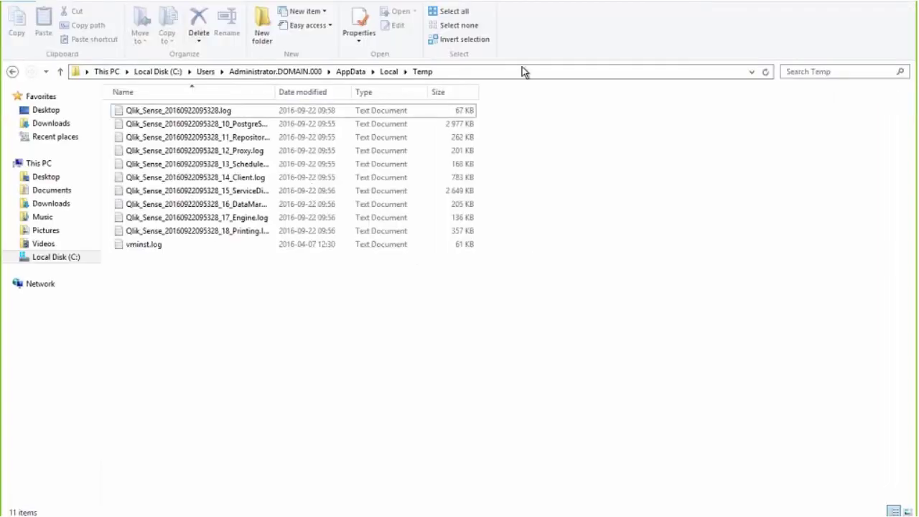
- Sign in to the Qlik Management Console as administrator and view its list of 4 apps
key(super+d)
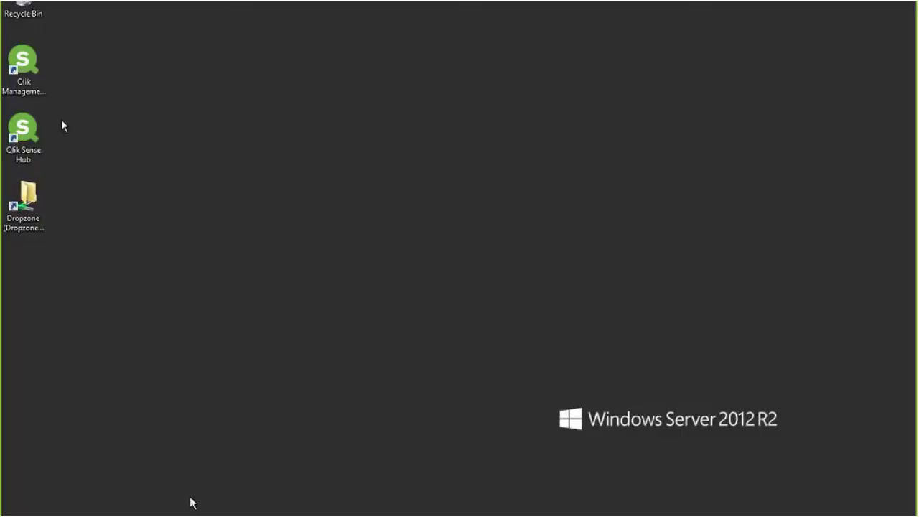
double_click(30, 70)
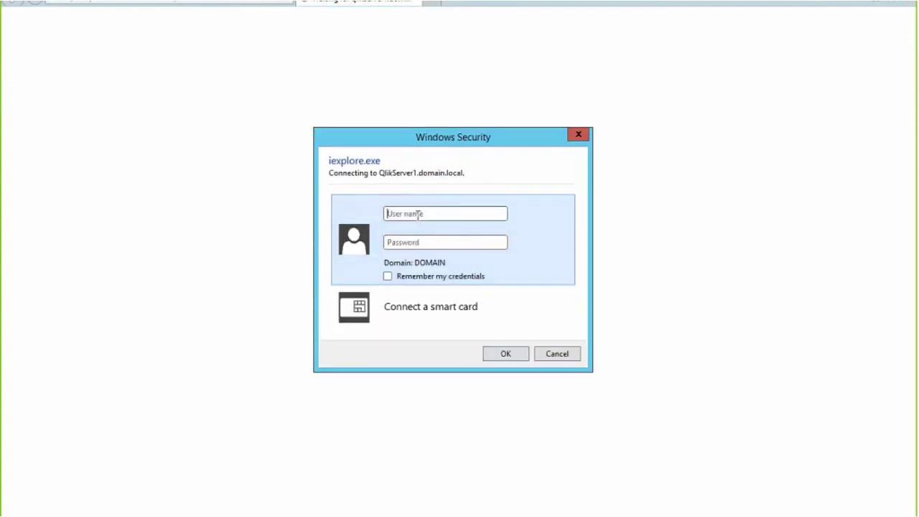
text(administrator)
key(Tab)
text(************)
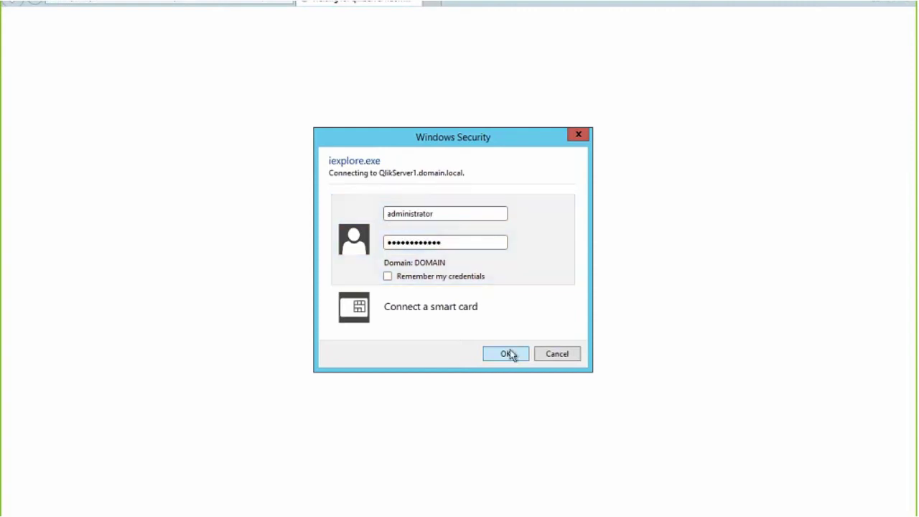
click(510, 352)
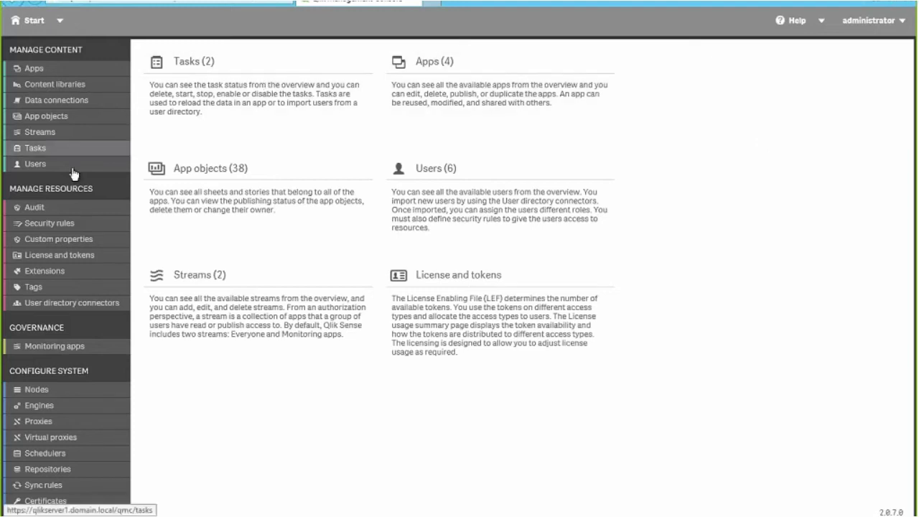
click(113, 69)
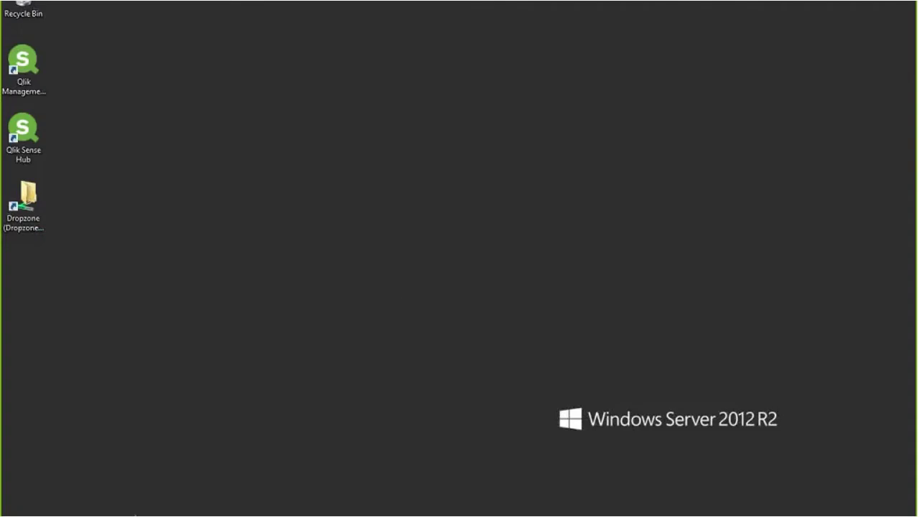
- Open drive C: in File Explorer and look through the Backup and Installers folders
mouse_move(130, 515)
click(24, 68)
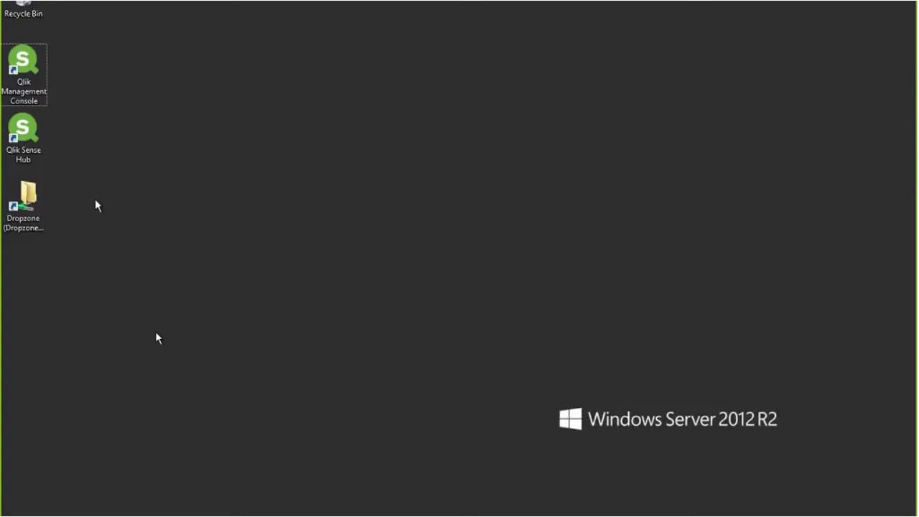
key(super+e)
double_click(483, 354)
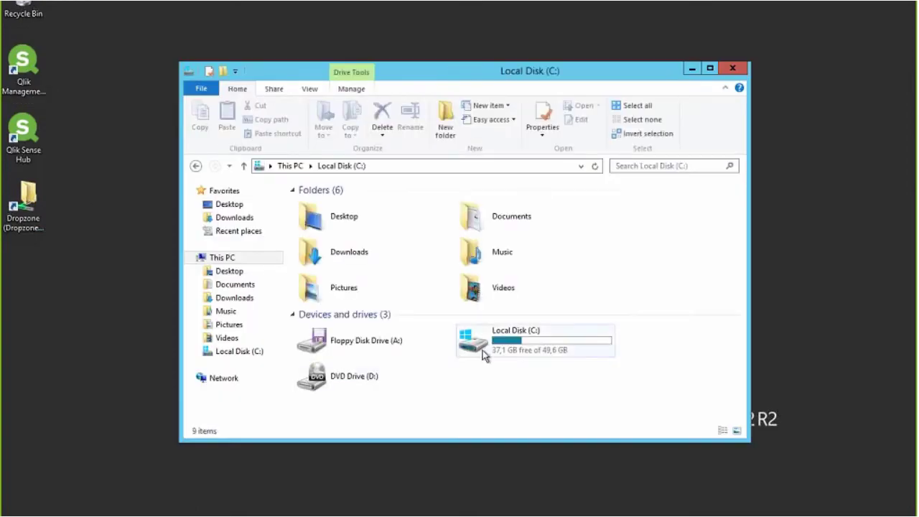
double_click(321, 206)
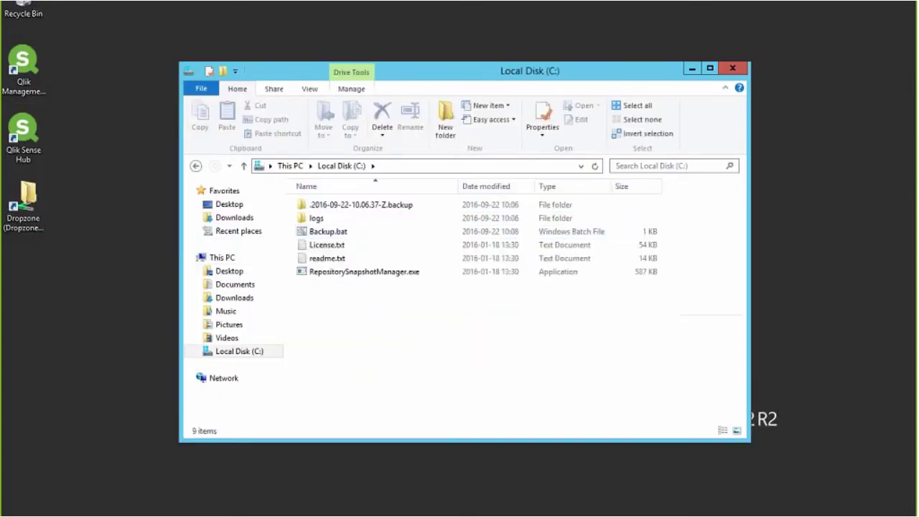
click(343, 166)
double_click(318, 218)
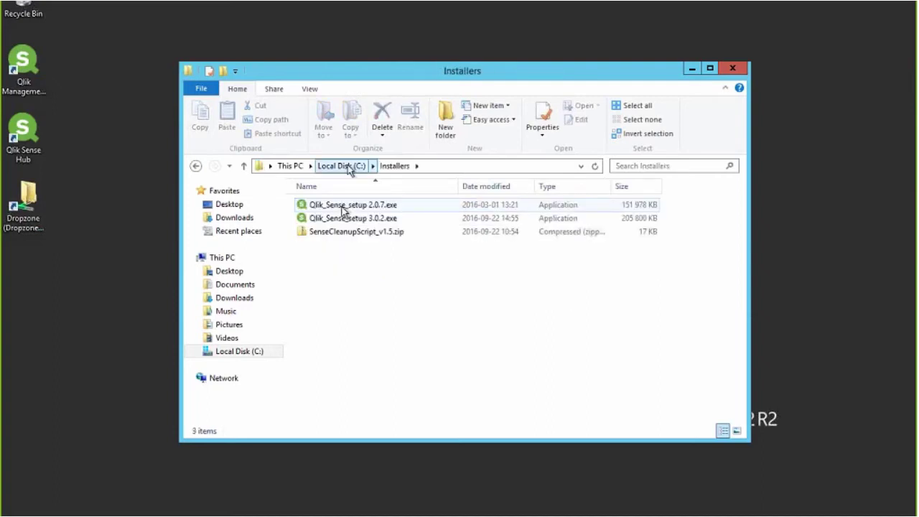
click(346, 167)
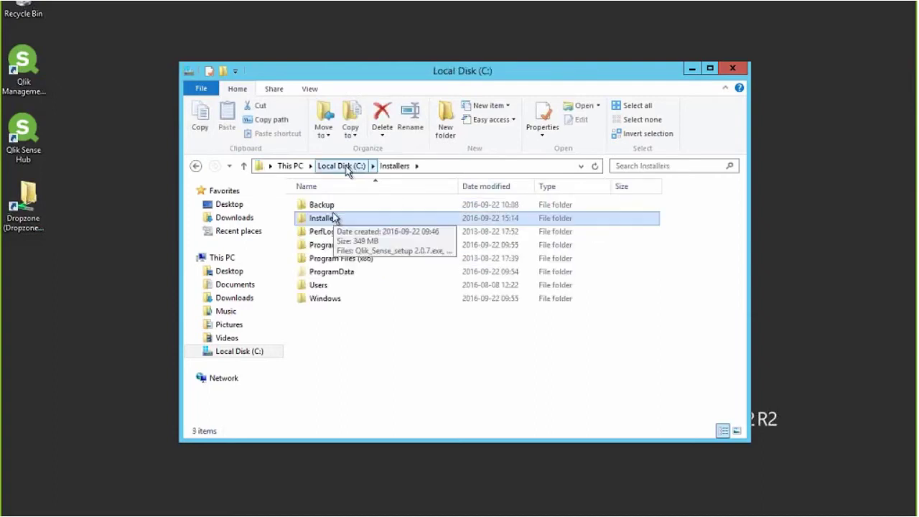
double_click(324, 207)
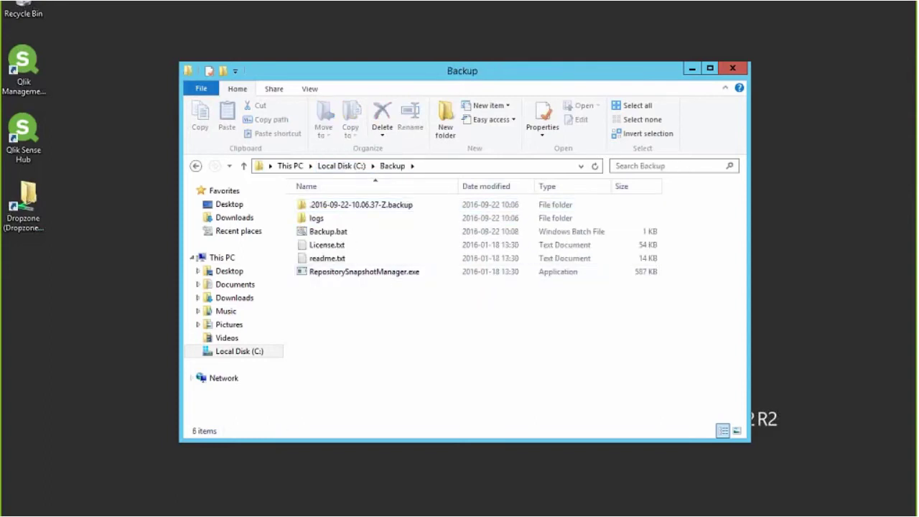
- Go to Program Files\Qlik\Sense\Repository\Util\RepositorySnapshotManager and open readme.txt
click(199, 352)
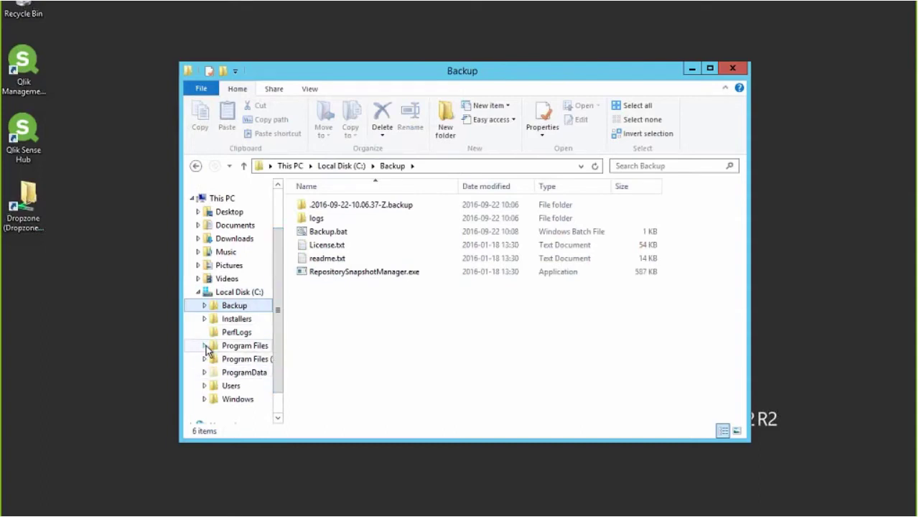
click(201, 346)
click(211, 307)
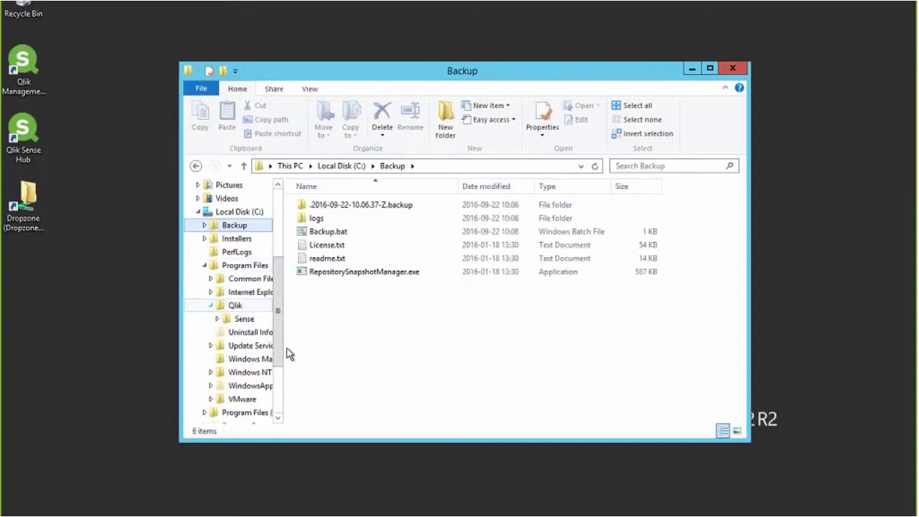
click(217, 319)
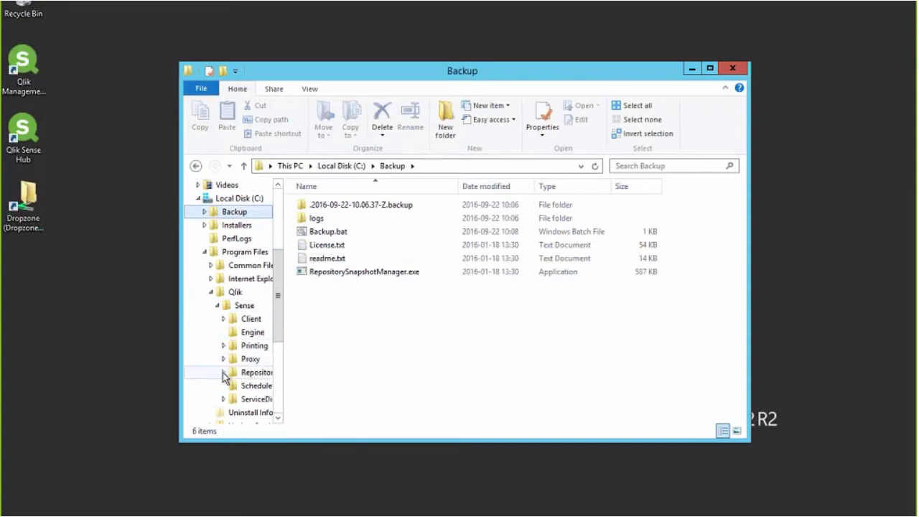
click(224, 372)
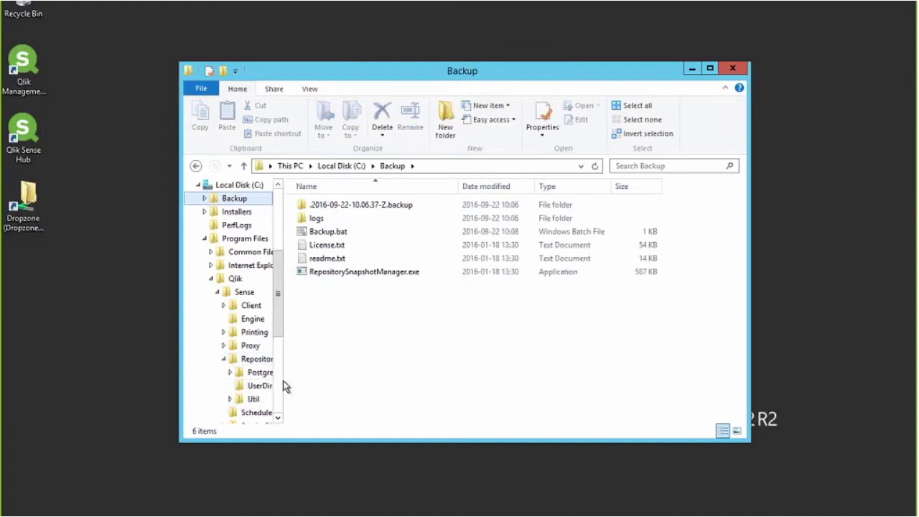
drag(283, 386, 311, 386)
click(230, 398)
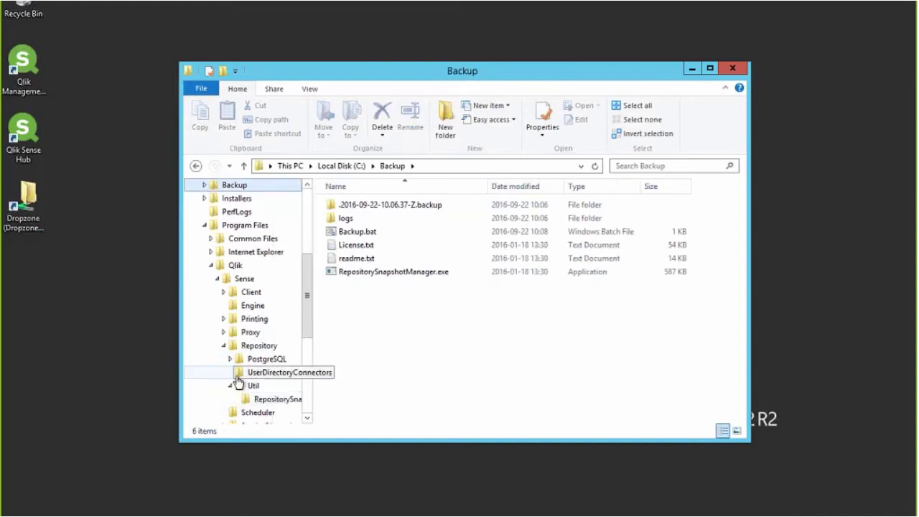
scroll(268, 388, down, 1)
click(282, 361)
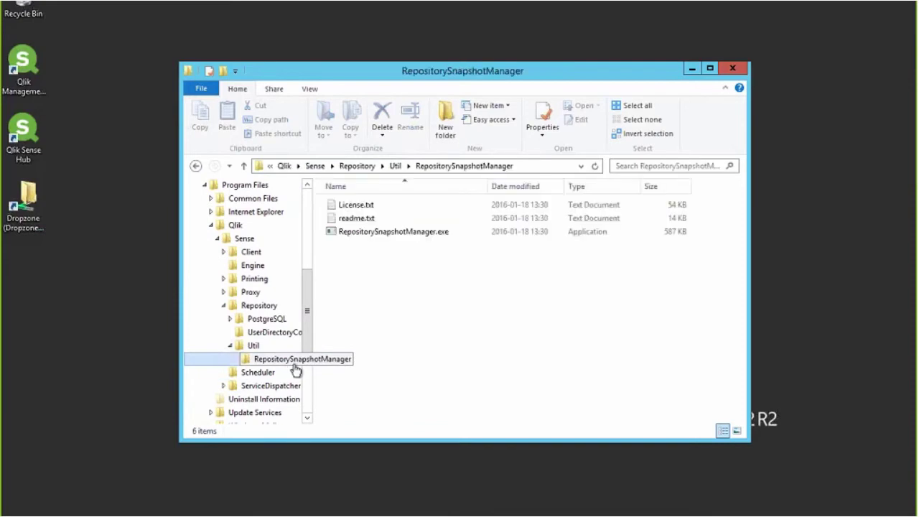
double_click(354, 218)
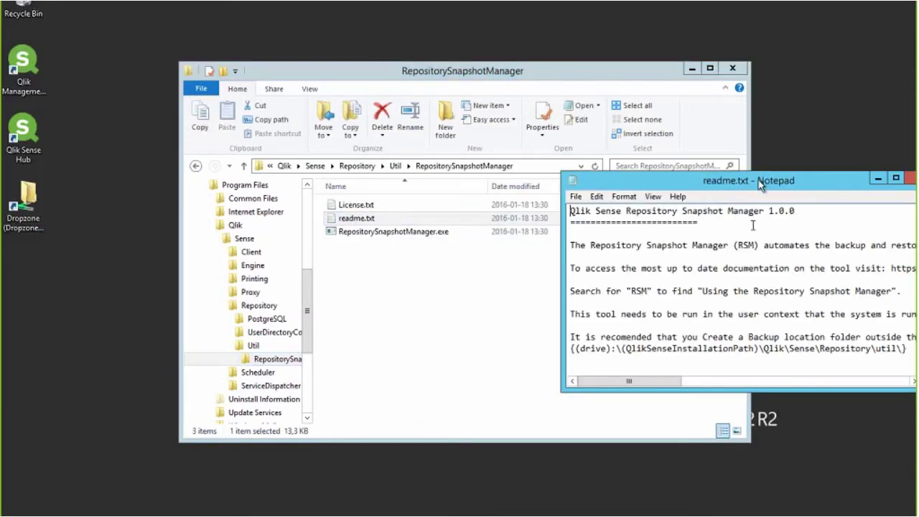
- Close the readme and return to the C:\Backup folder
drag(857, 180, 708, 182)
key(alt+F4)
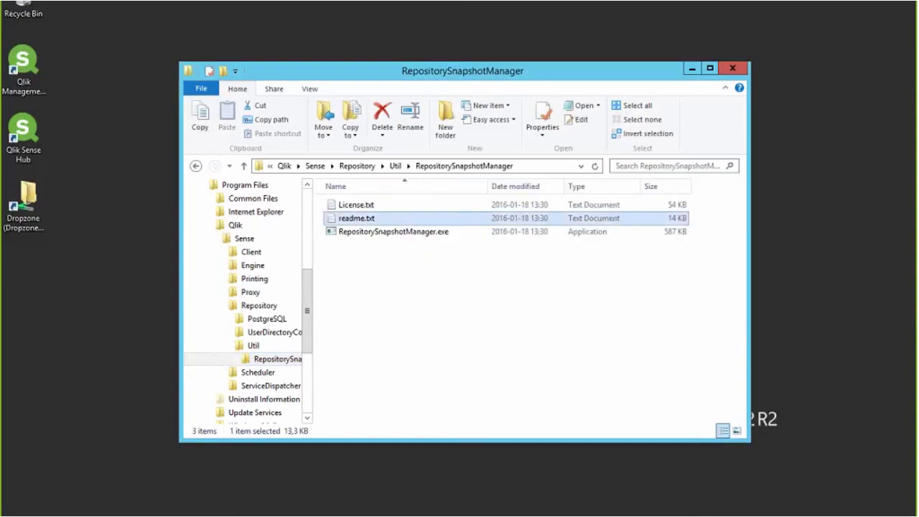
drag(305, 300, 312, 241)
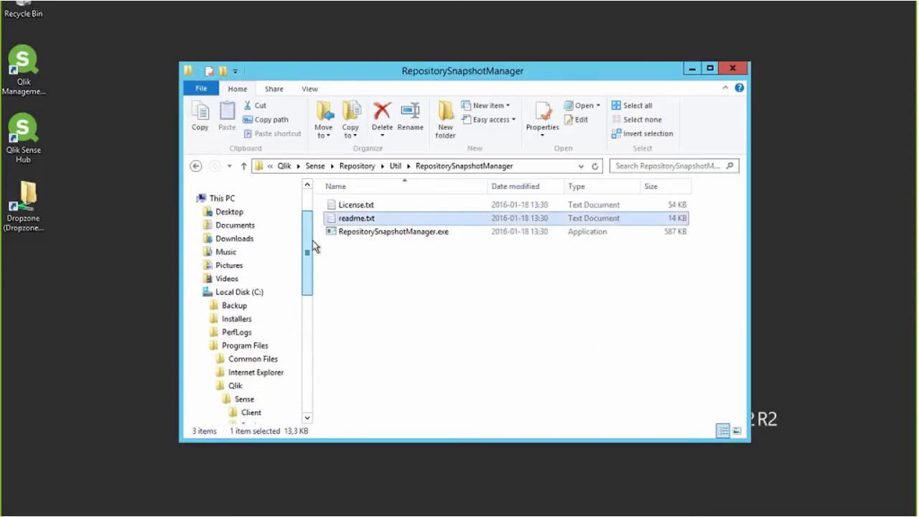
click(237, 306)
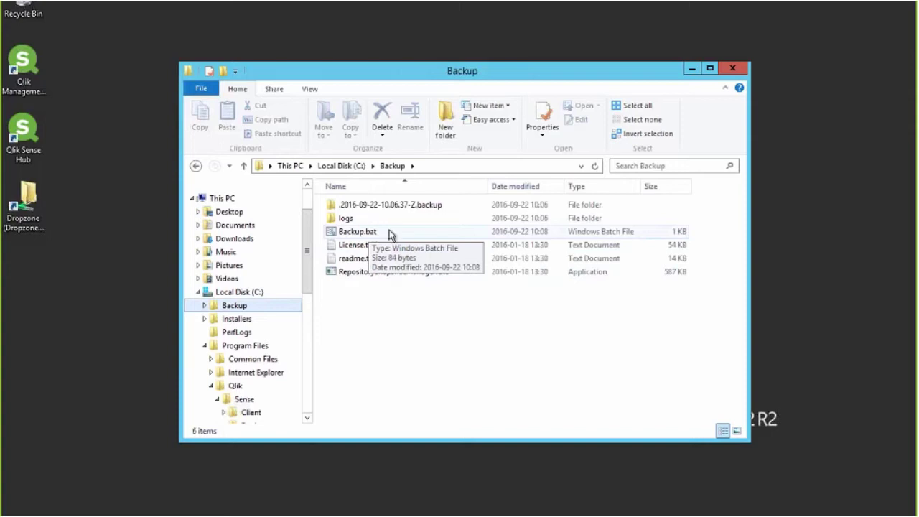
- Open Backup.bat in a maximized Notepad to review its RepositorySnapshotManager -backup command
click(354, 232)
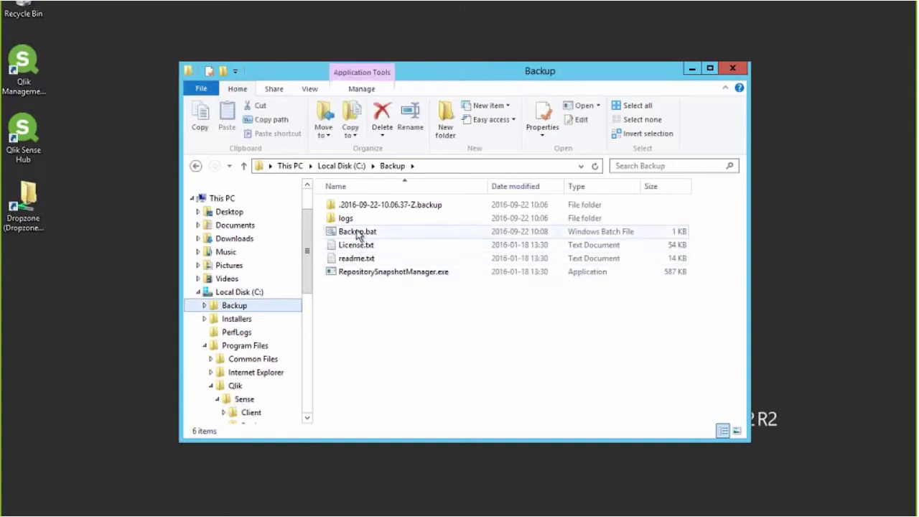
right_click(357, 232)
click(388, 253)
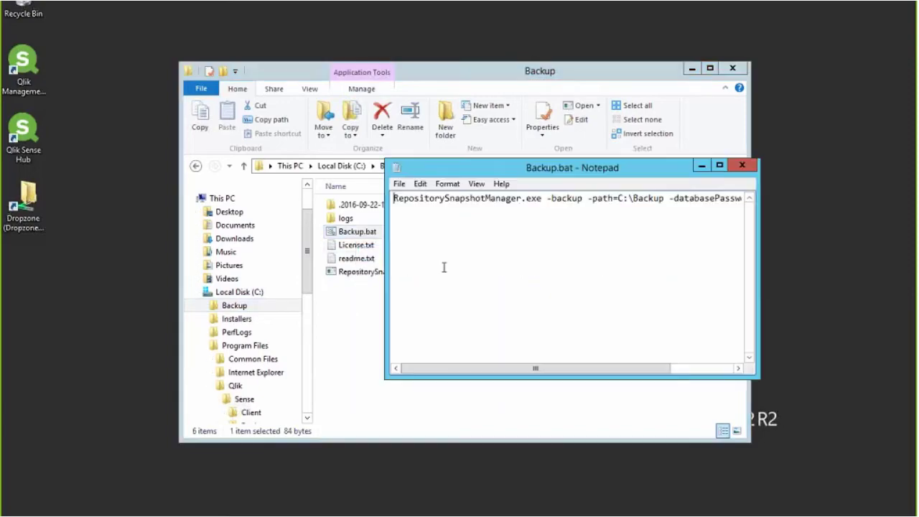
click(720, 165)
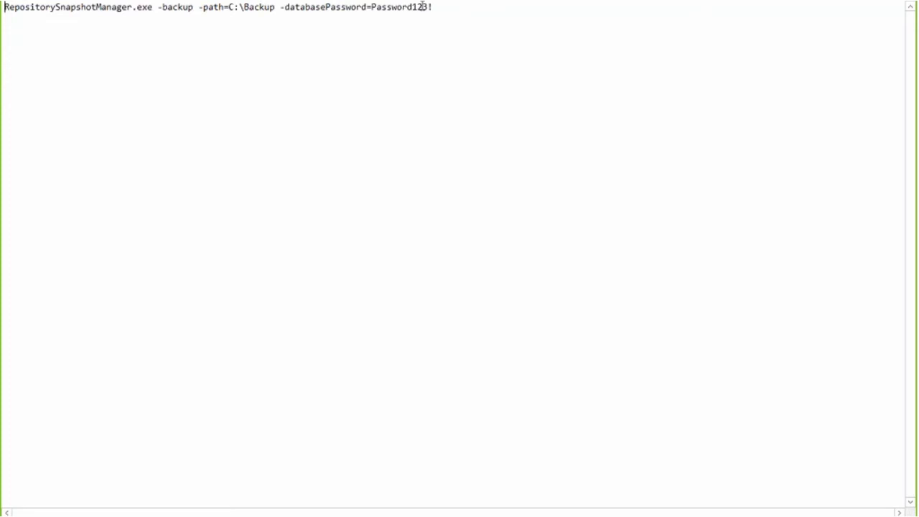
drag(432, 7, 371, 9)
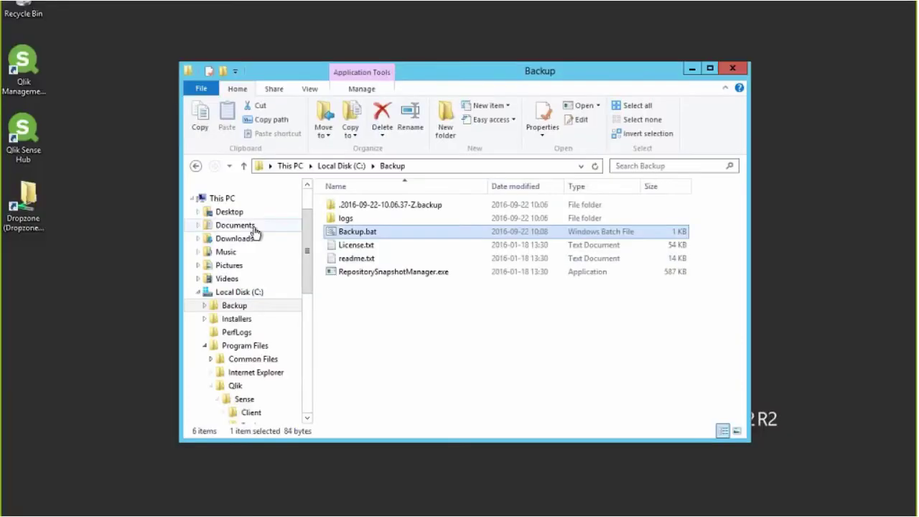
- Run Backup.bat as the Qlik service account and approve the UAC prompt
right_click(342, 235)
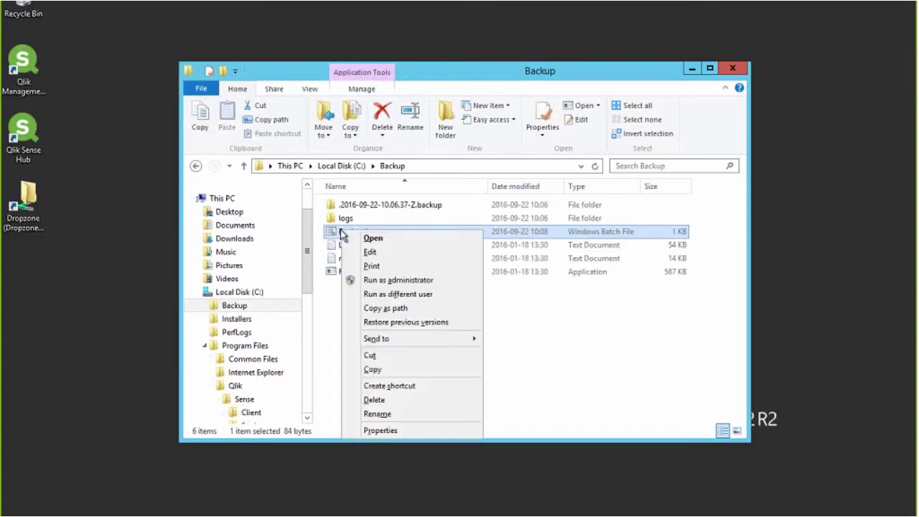
click(416, 294)
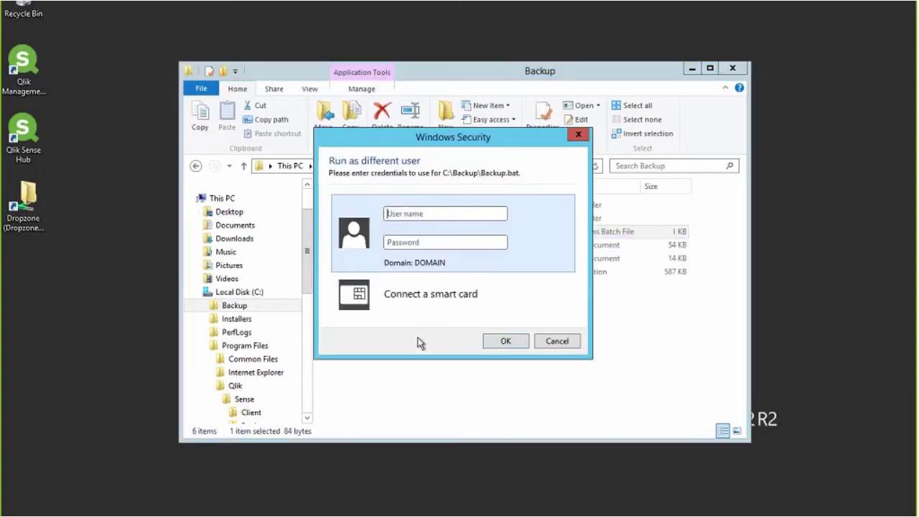
text(qvservice)
key(Tab)
text(••••••••••••)
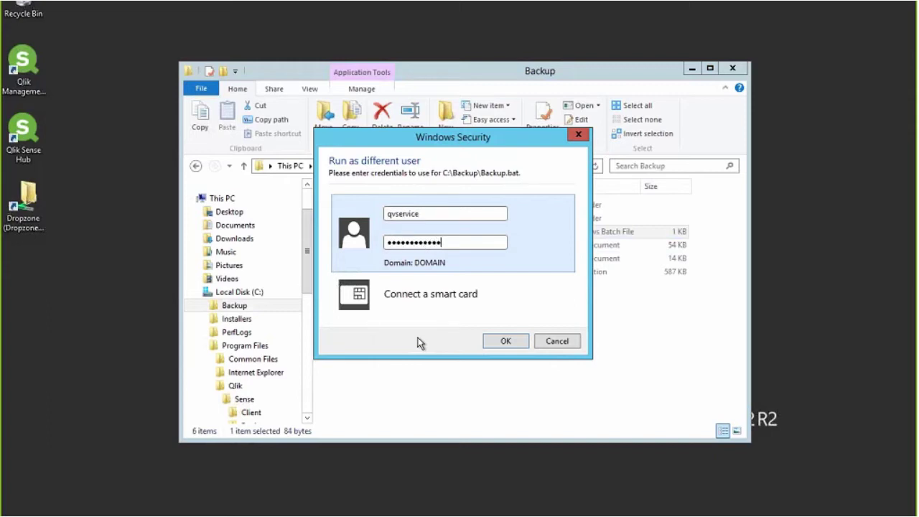
click(504, 340)
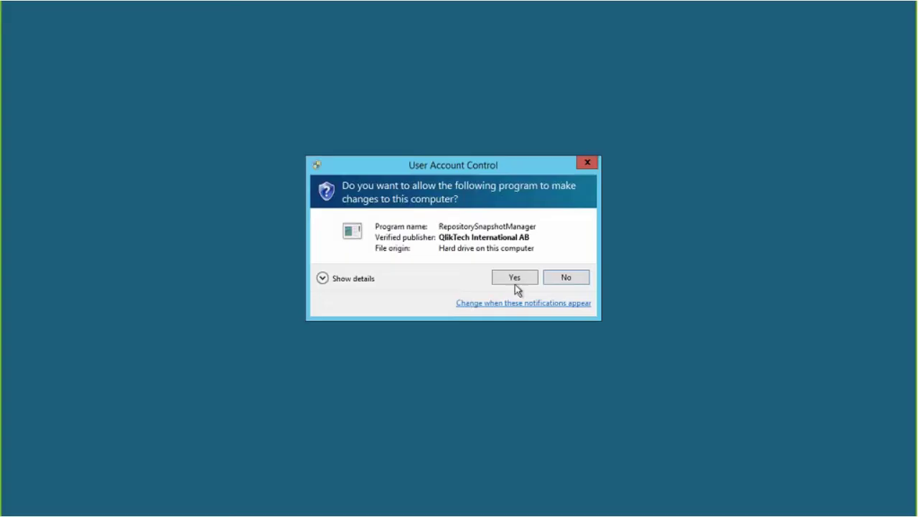
click(516, 279)
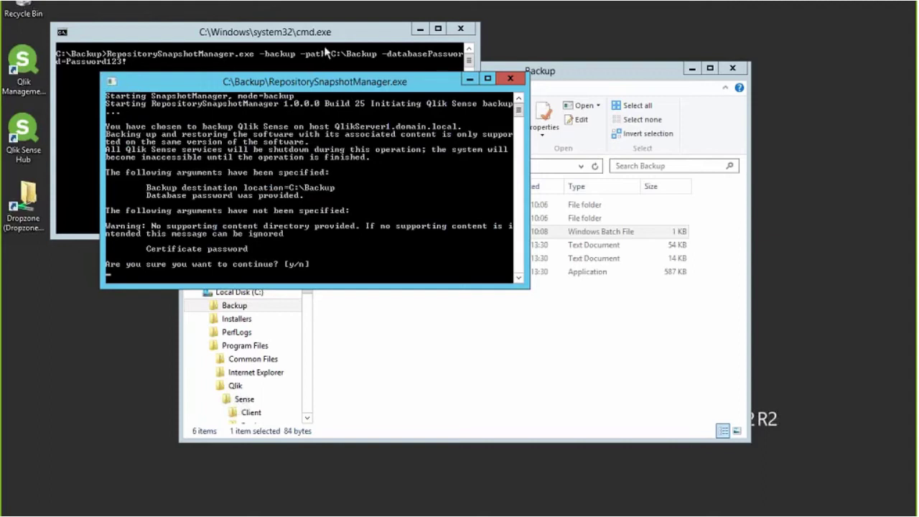
- Answer y to confirm the repository snapshot backup into C:\Backup
text(y)
key(Return)
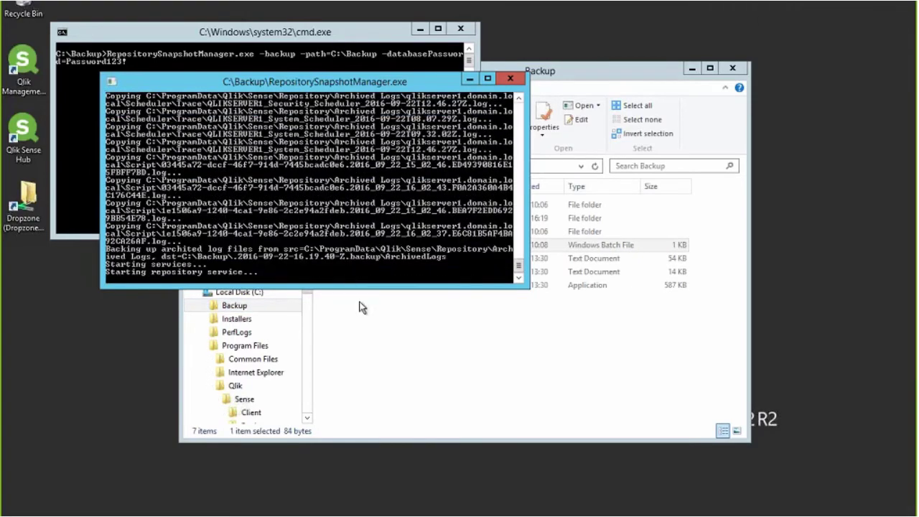
- Inspect the earlier and the newest dated .backup folders in C:\Backup
click(436, 312)
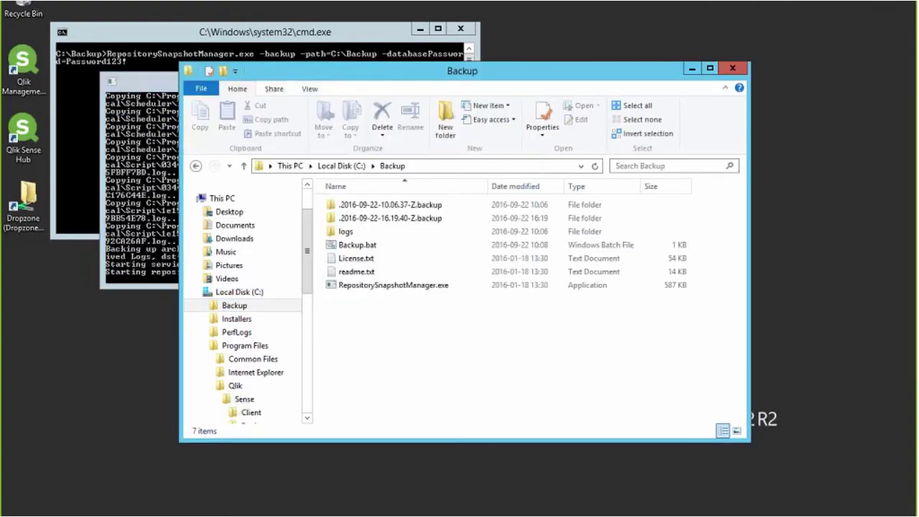
click(399, 208)
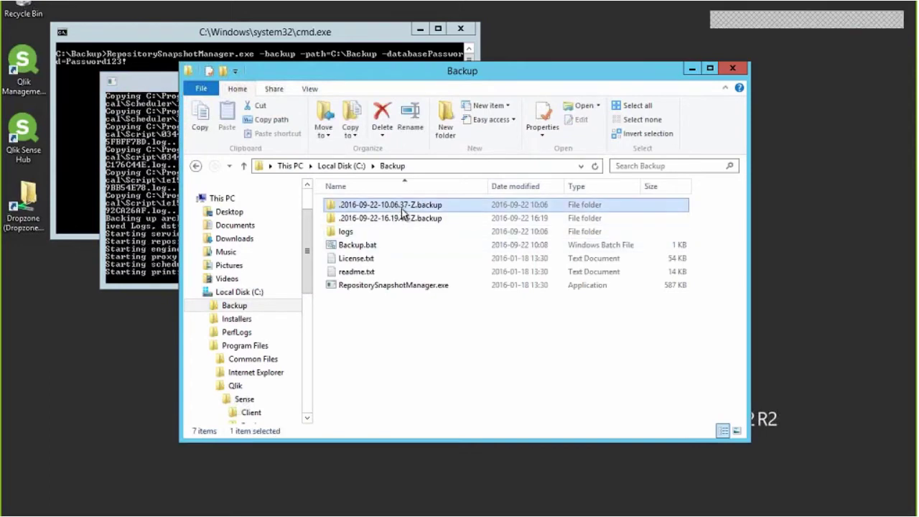
double_click(401, 208)
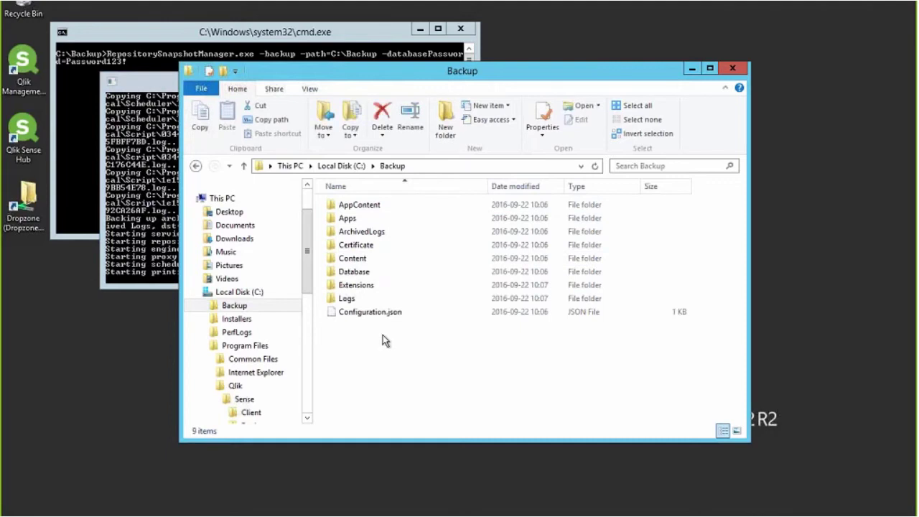
key(BackSpace)
double_click(375, 219)
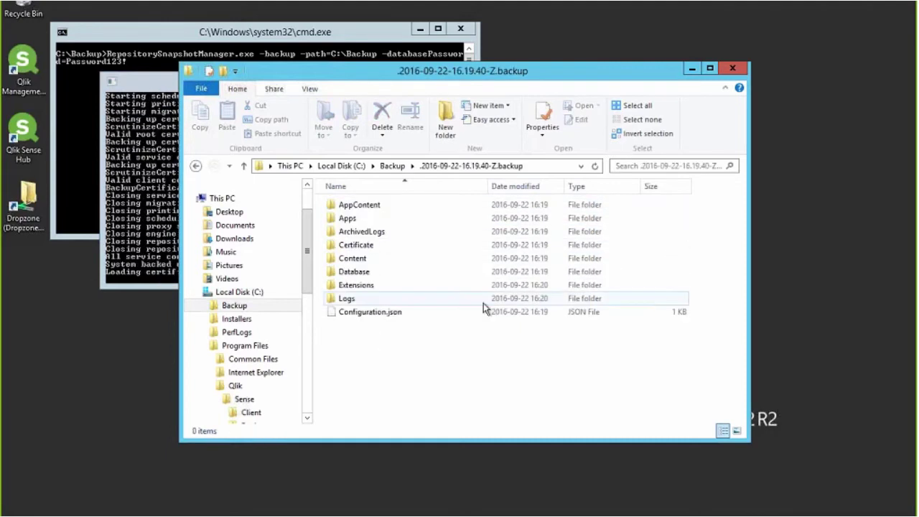
key(BackSpace)
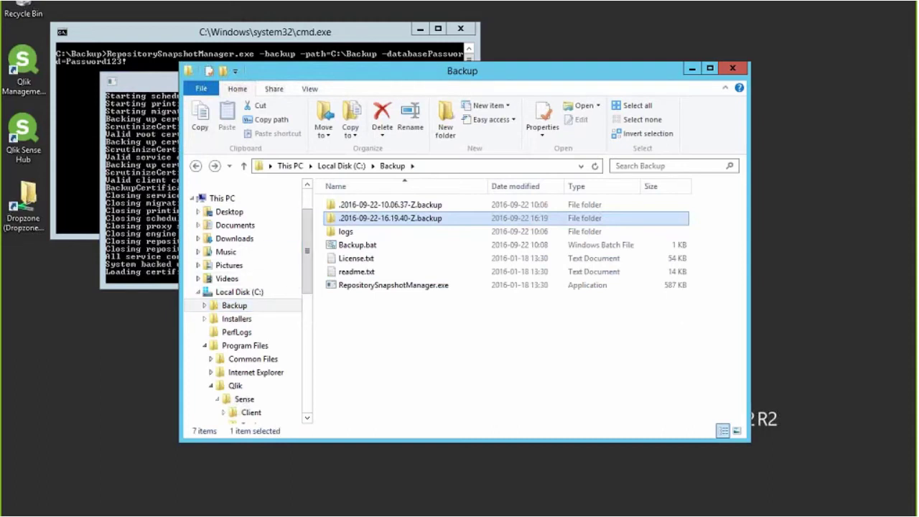
- Bring the snapshot manager console forward and enlarge it to read the backup output
key(alt+Tab)
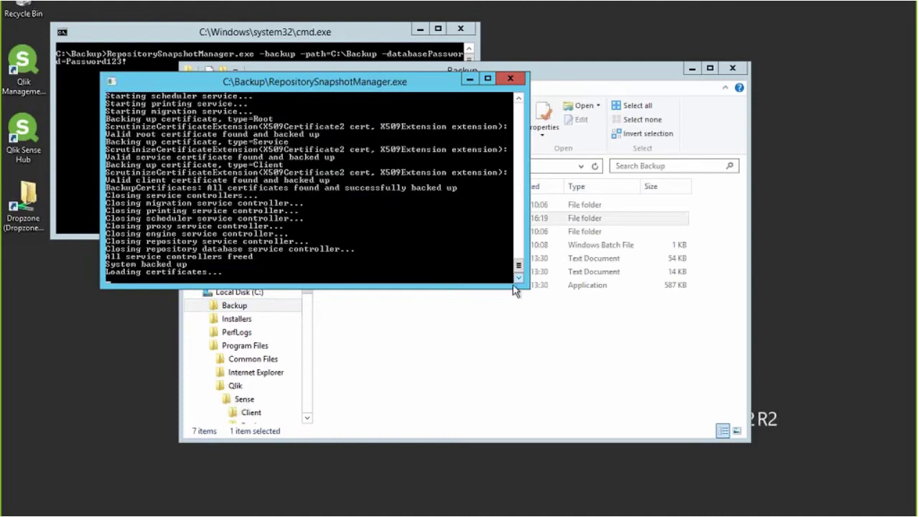
click(445, 319)
click(141, 235)
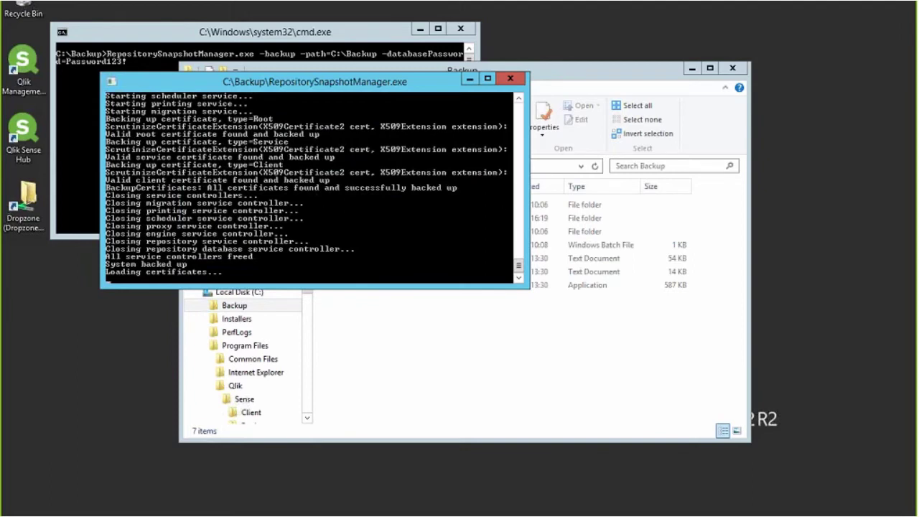
drag(348, 287, 349, 297)
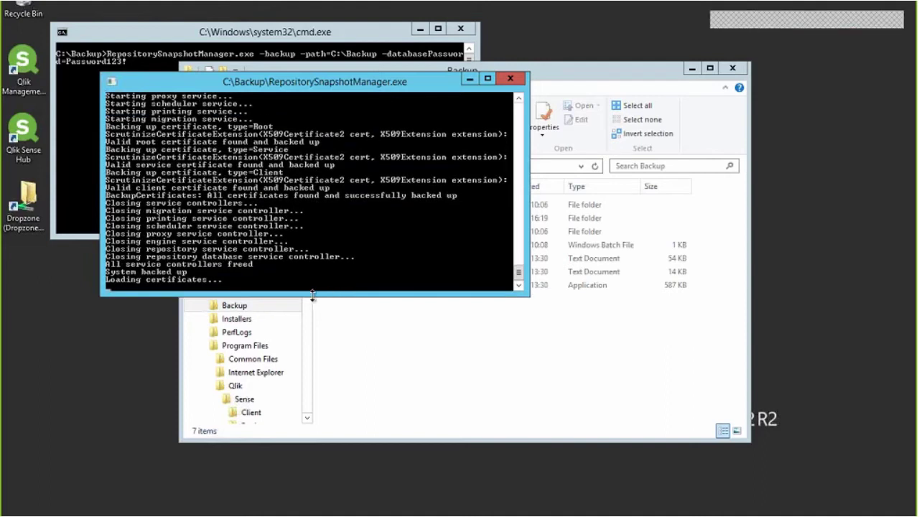
drag(312, 296, 312, 304)
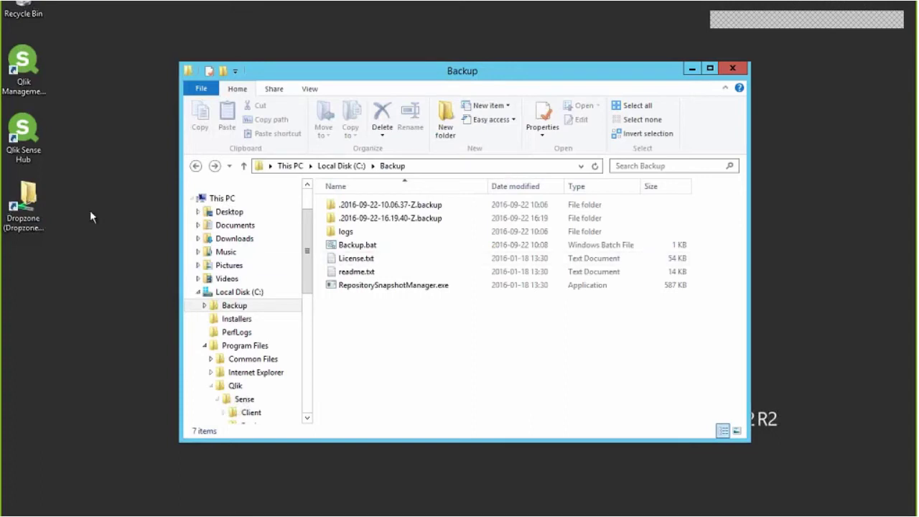
- Launch Qlik_Sense_setup_3.0.2.exe from the C:\Installers folder
click(206, 388)
scroll(287, 377, down, 2)
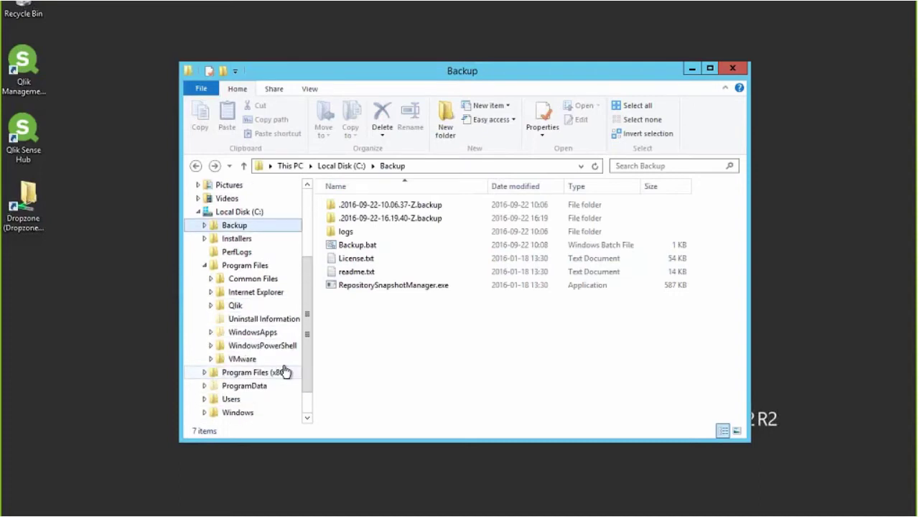
scroll(306, 307, up, 3)
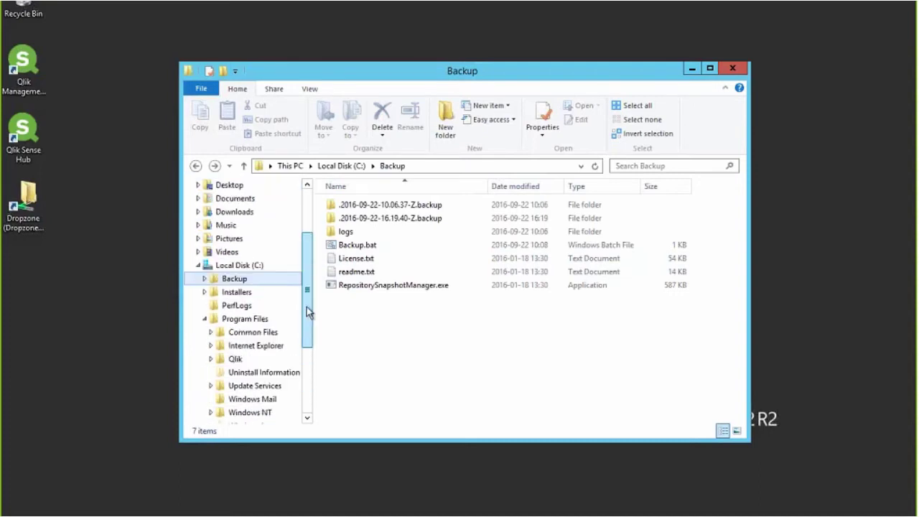
key(Down)
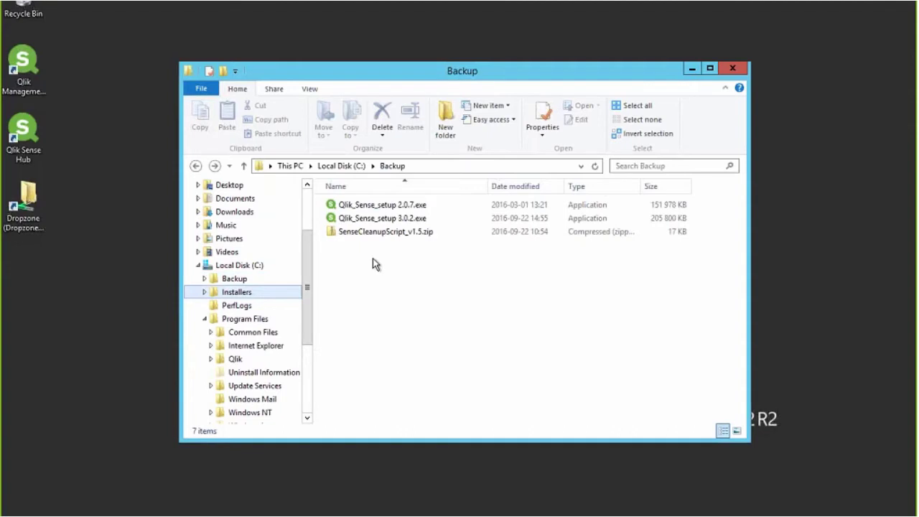
double_click(382, 219)
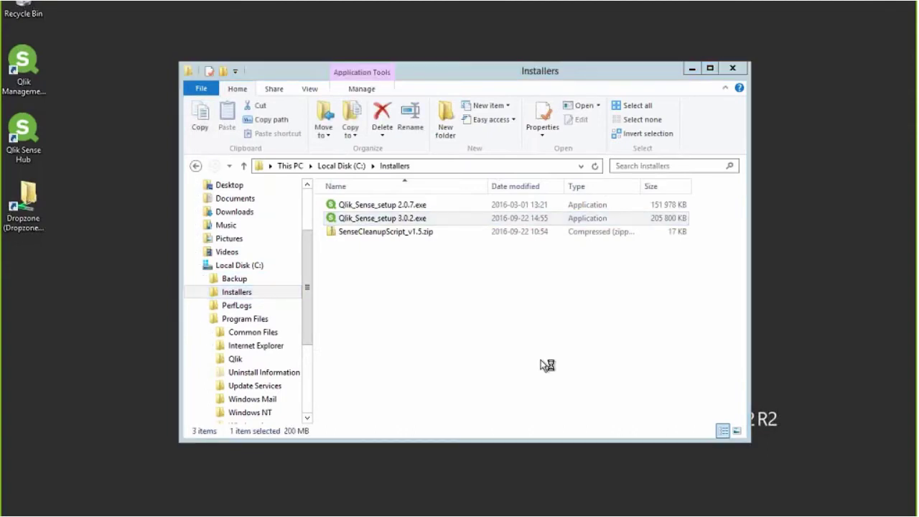
- Extract SenseCleanupScript_v1.5.zip into its own folder and open the extracted folder
right_click(353, 233)
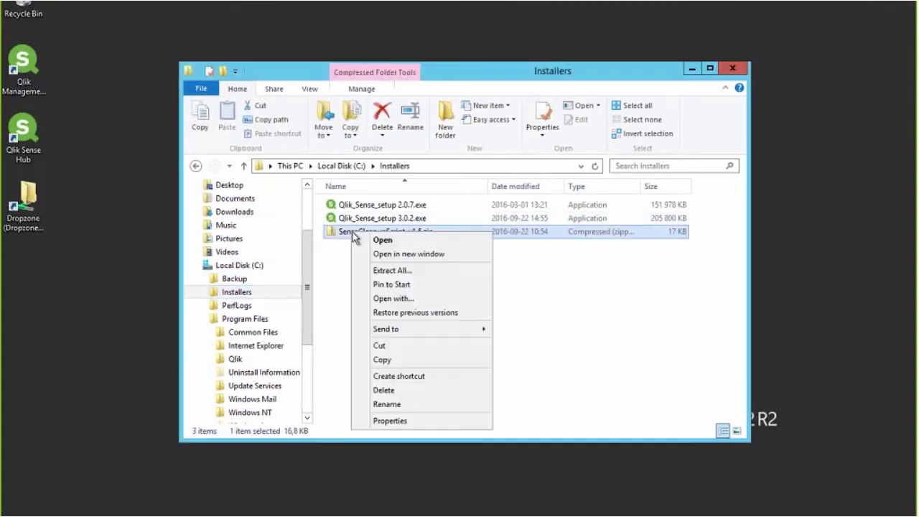
mouse_move(429, 336)
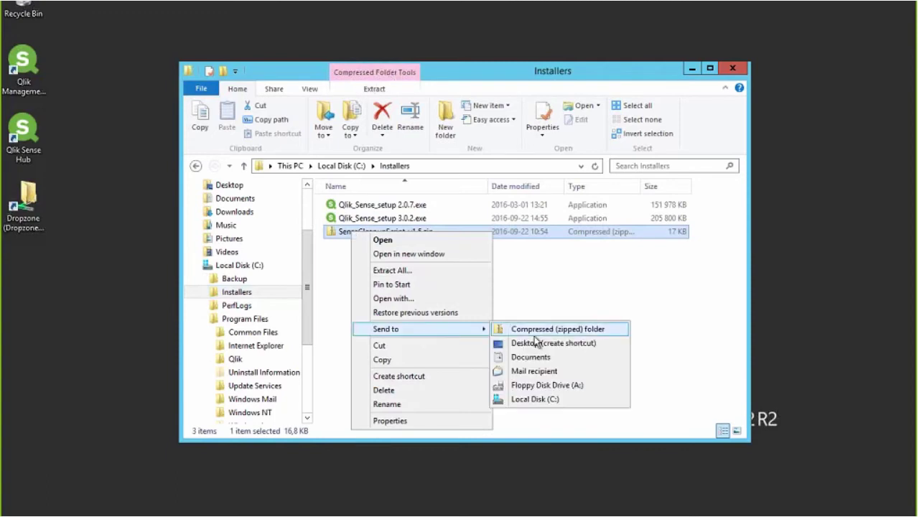
click(392, 270)
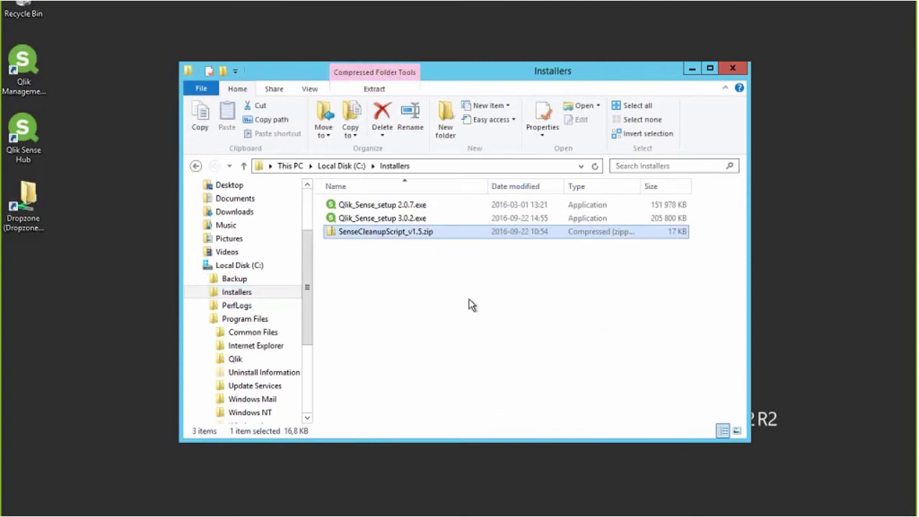
click(578, 376)
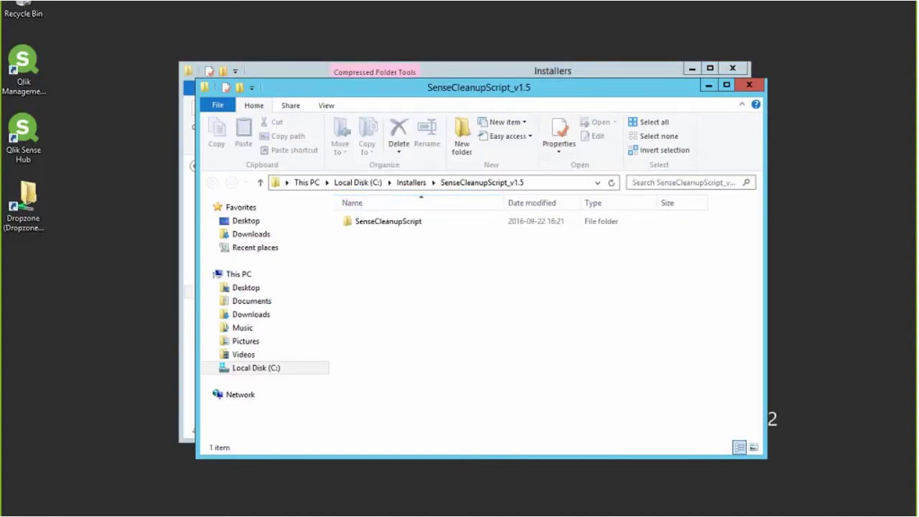
drag(461, 86, 688, 300)
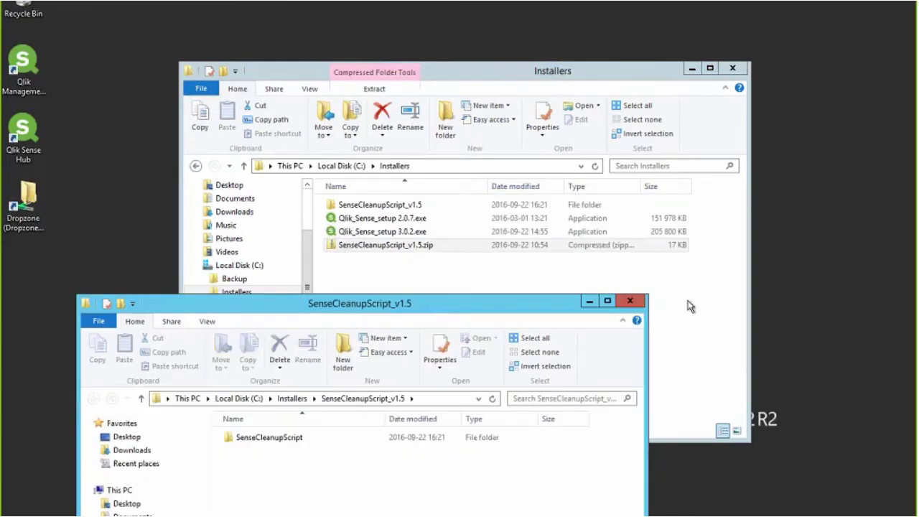
click(630, 301)
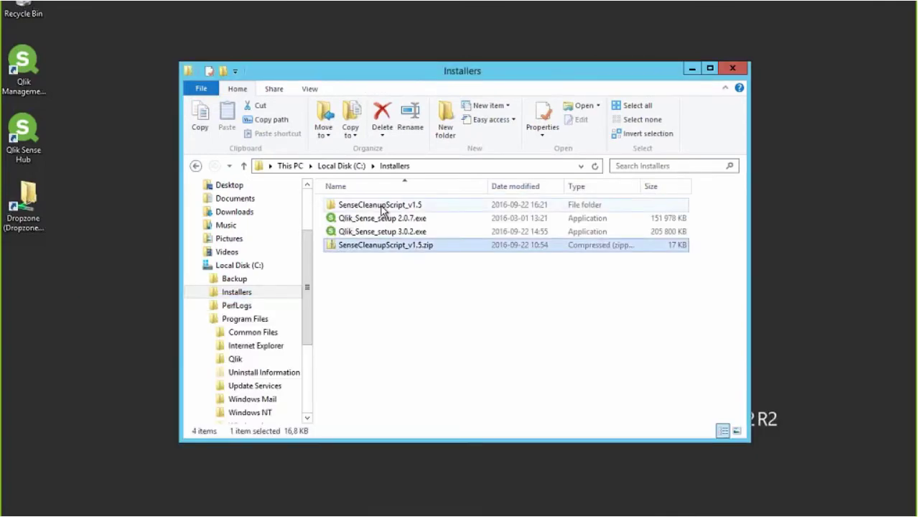
double_click(381, 206)
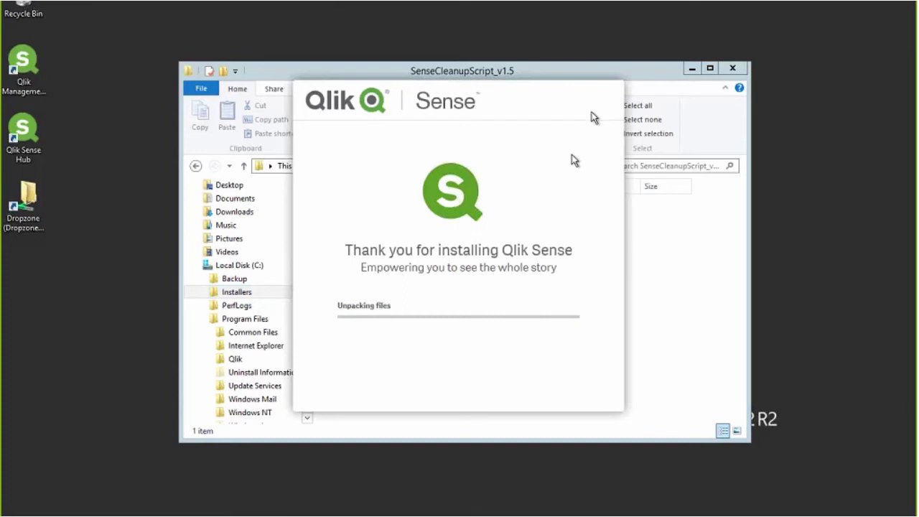
- Open the inner SenseCleanupScript folder and cancel the Qlik Sense 3.0.2 installer
drag(572, 154, 278, 137)
double_click(359, 206)
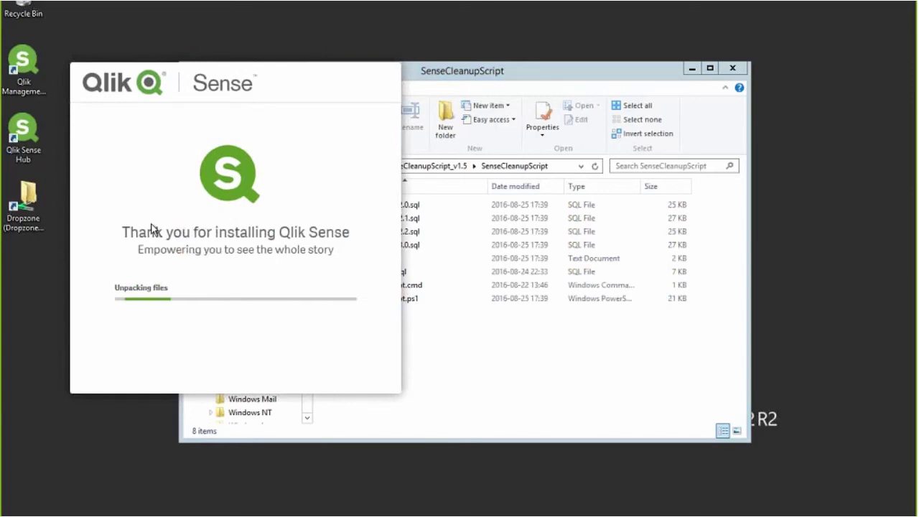
right_click(170, 516)
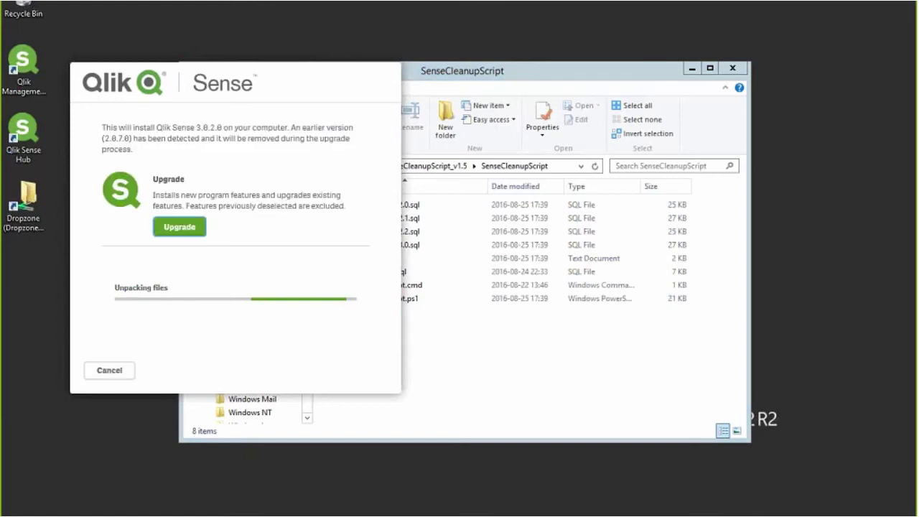
click(109, 371)
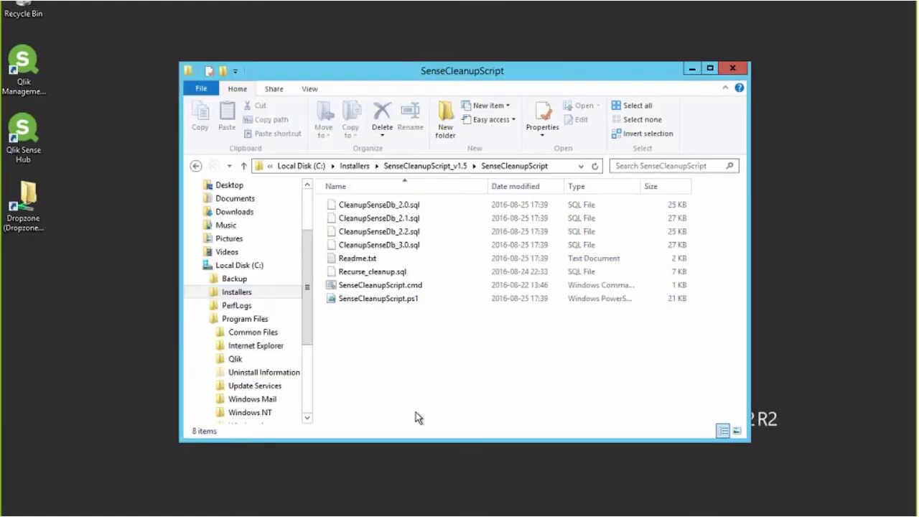
- Run SenseCleanupScript.cmd and acknowledge the note about choosing the install folder
double_click(381, 287)
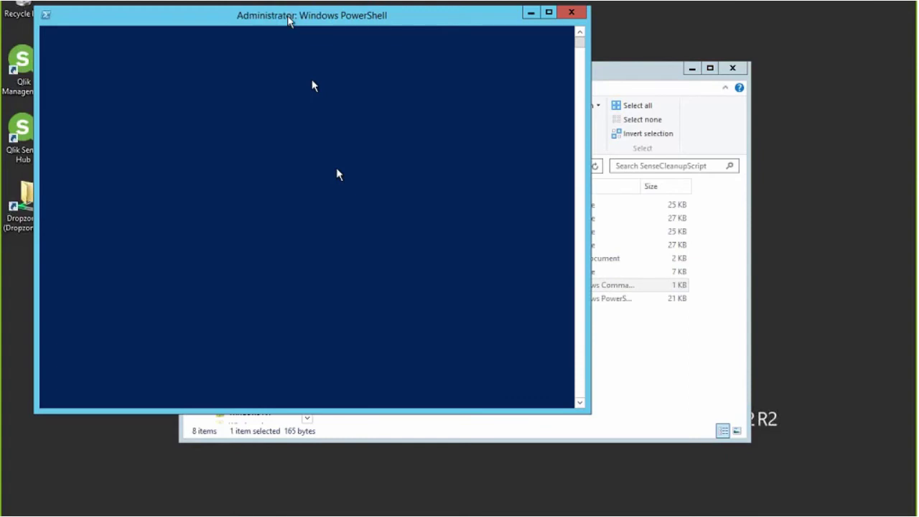
drag(287, 20, 383, 37)
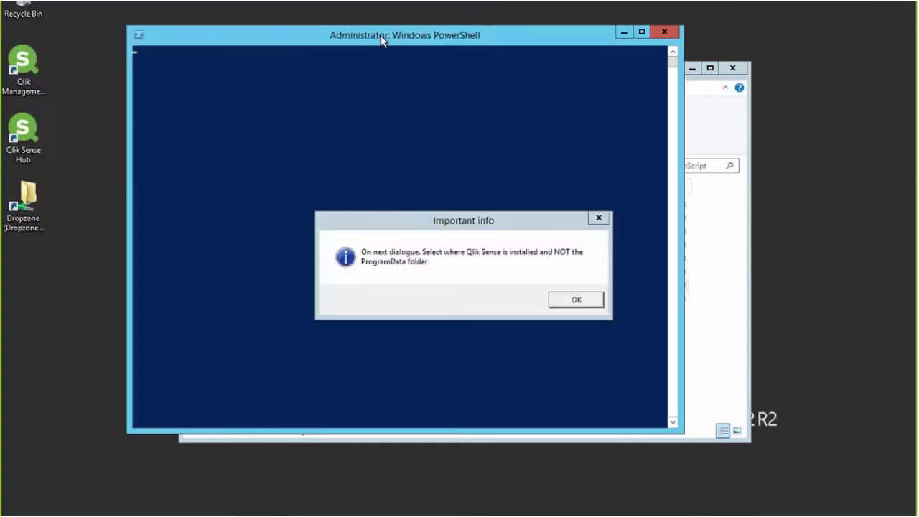
click(557, 301)
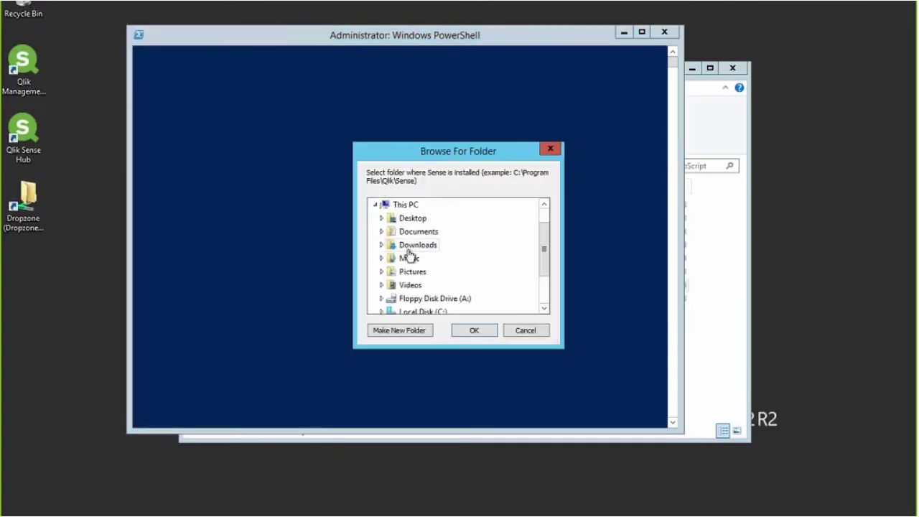
- Choose C:\Program Files\Qlik\Sense as the install folder and accept the backup warning
scroll(409, 257, down, 2)
click(422, 259)
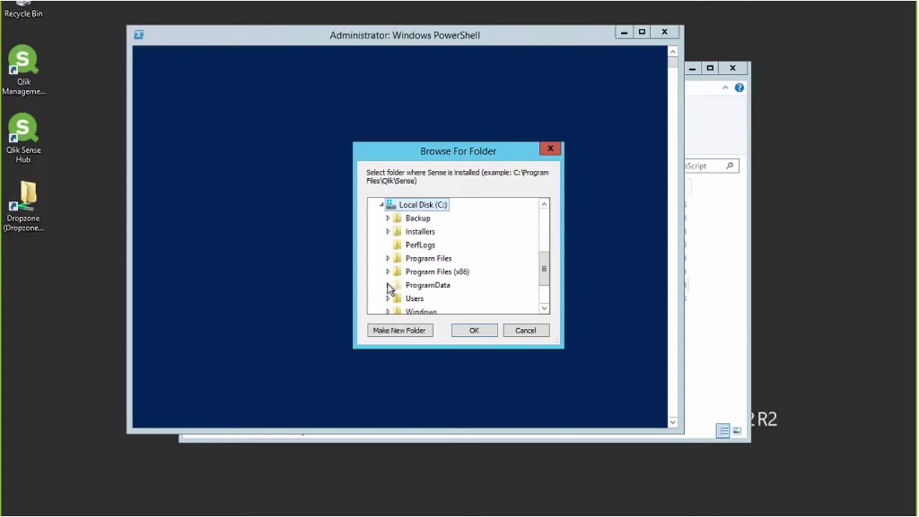
click(388, 257)
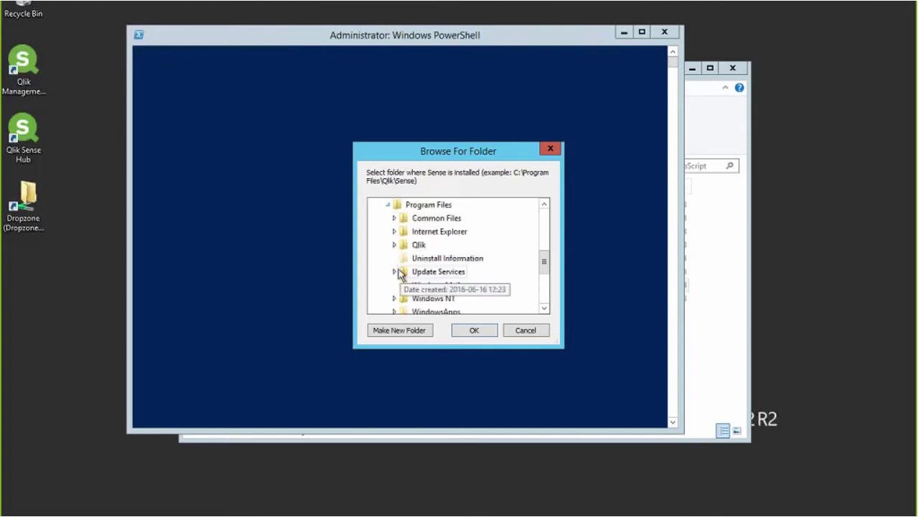
click(417, 246)
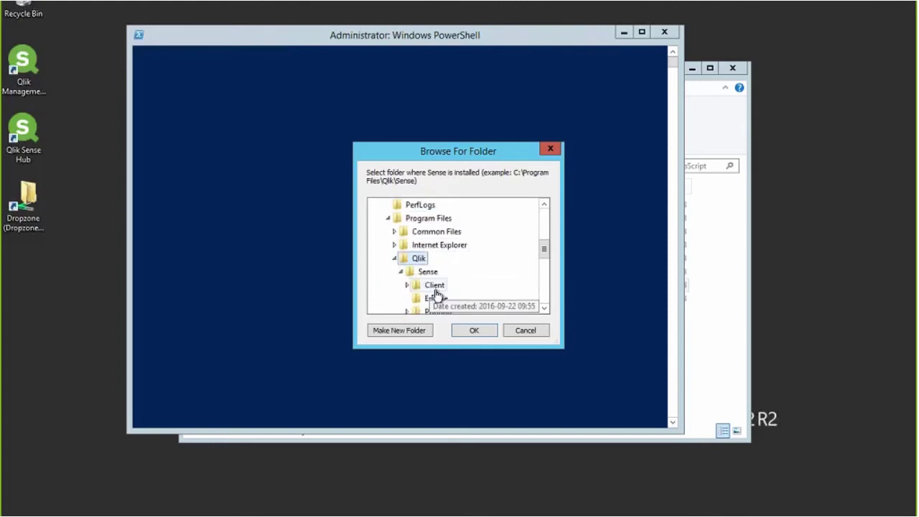
click(428, 271)
scroll(494, 300, down, 1)
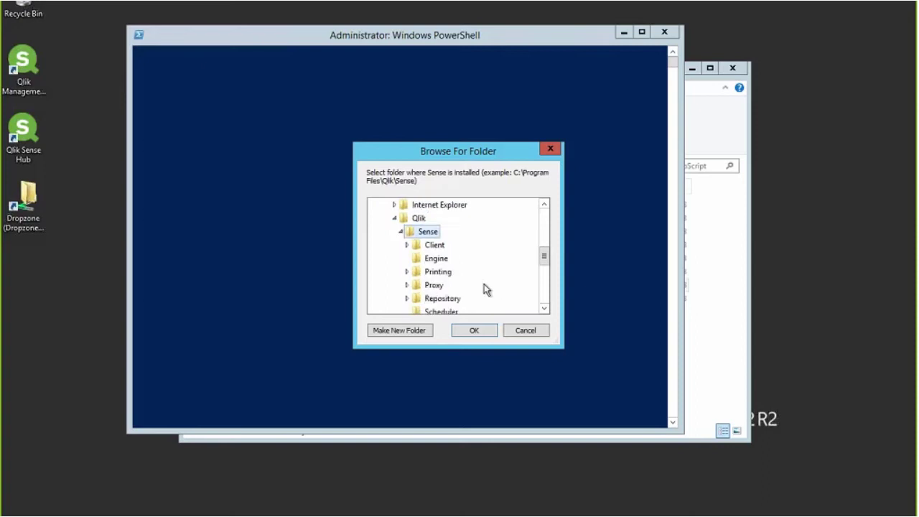
scroll(479, 287, down, 1)
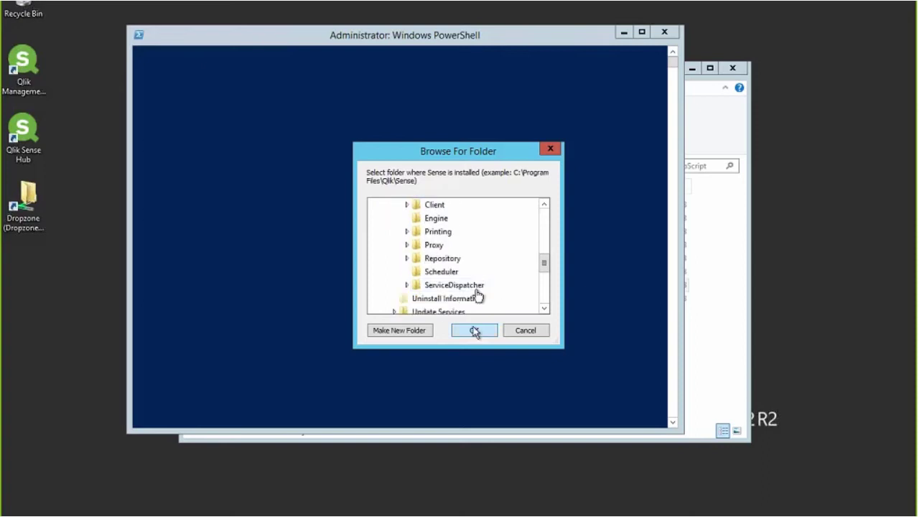
scroll(475, 326, up, 1)
scroll(442, 280, up, 1)
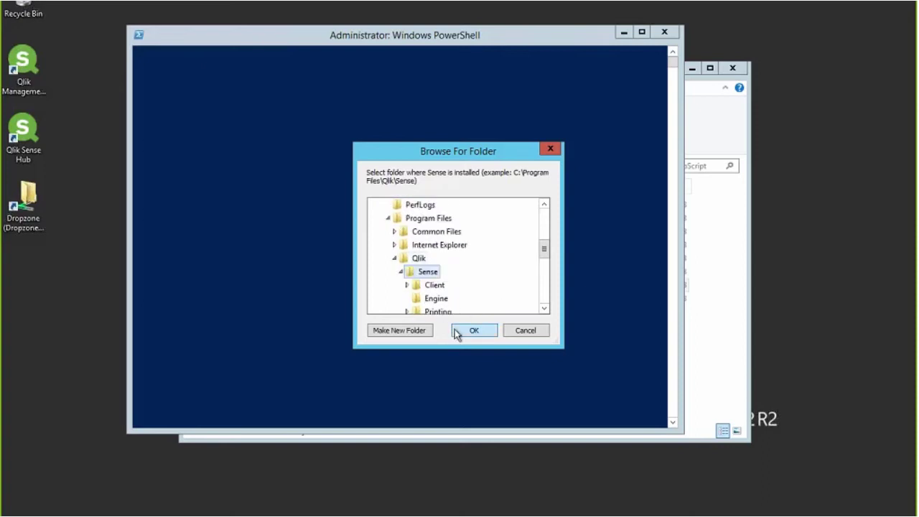
click(455, 329)
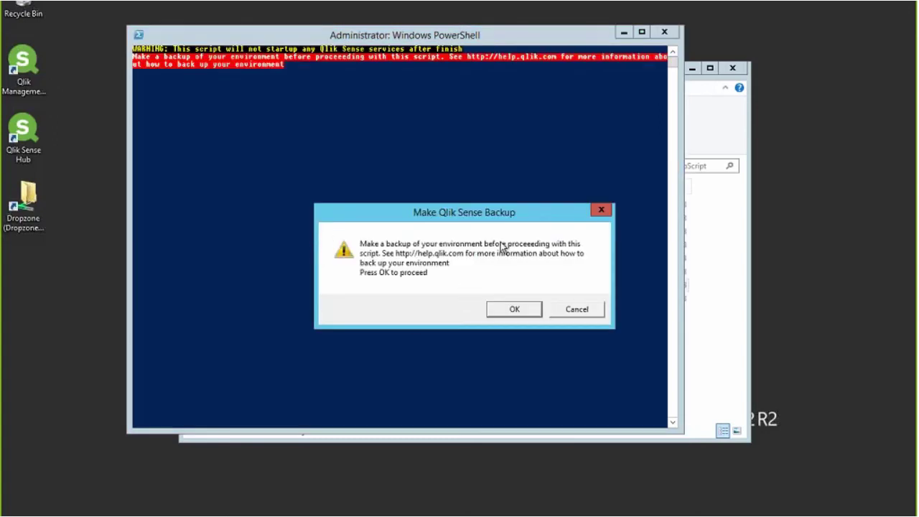
click(515, 310)
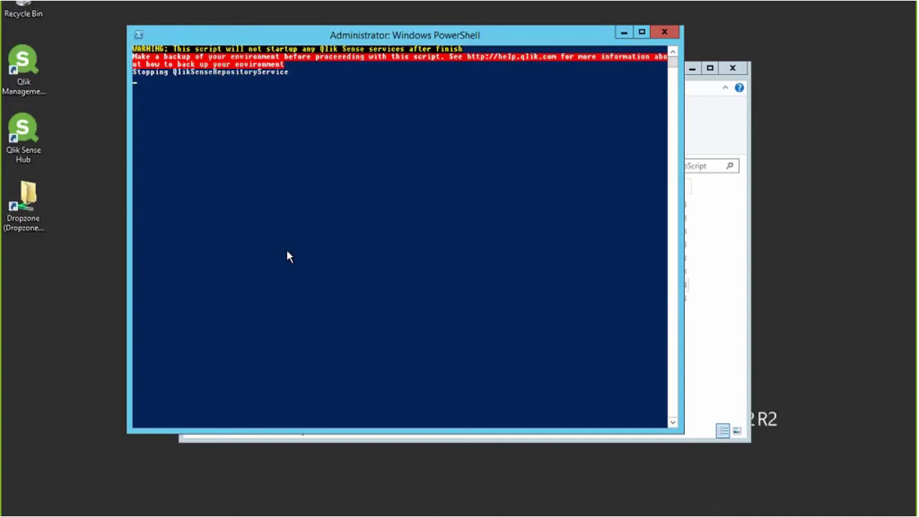
click(697, 323)
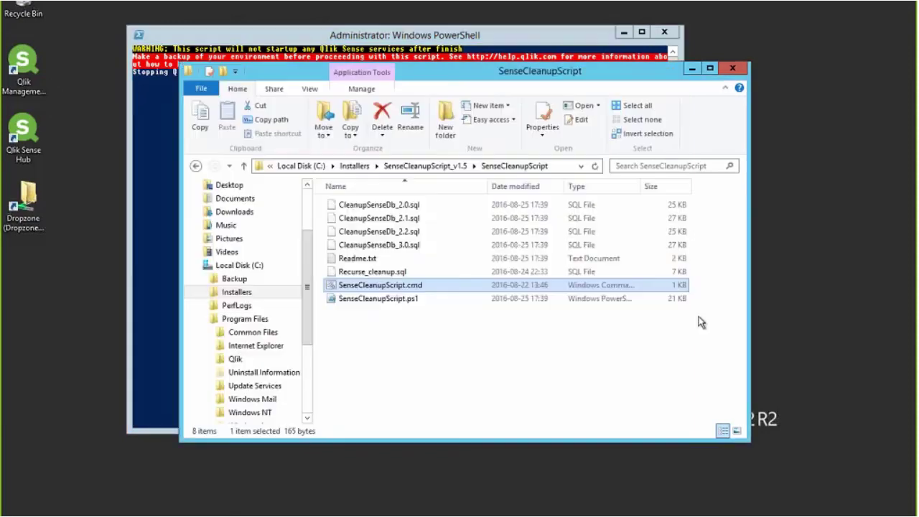
double_click(511, 258)
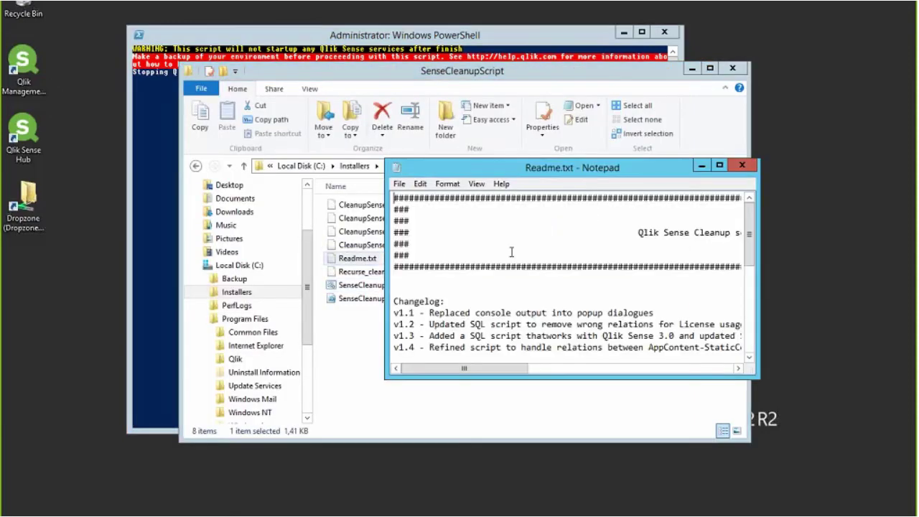
scroll(666, 308, down, 4)
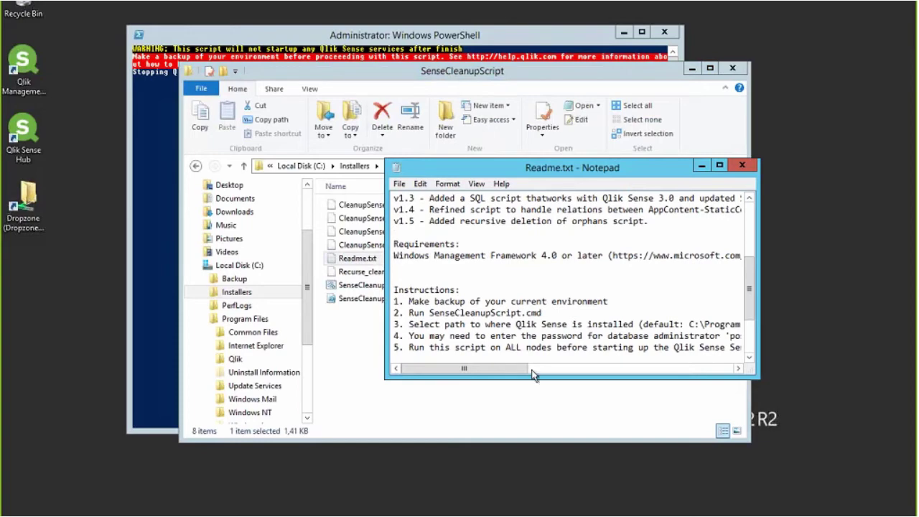
drag(532, 374, 501, 374)
scroll(512, 336, down, 1)
scroll(511, 336, up, 1)
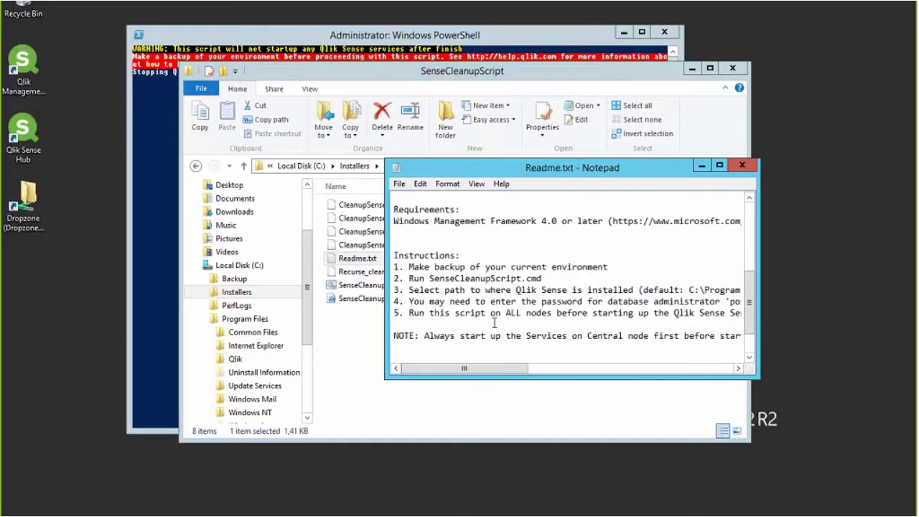
scroll(492, 305, down, 1)
click(741, 165)
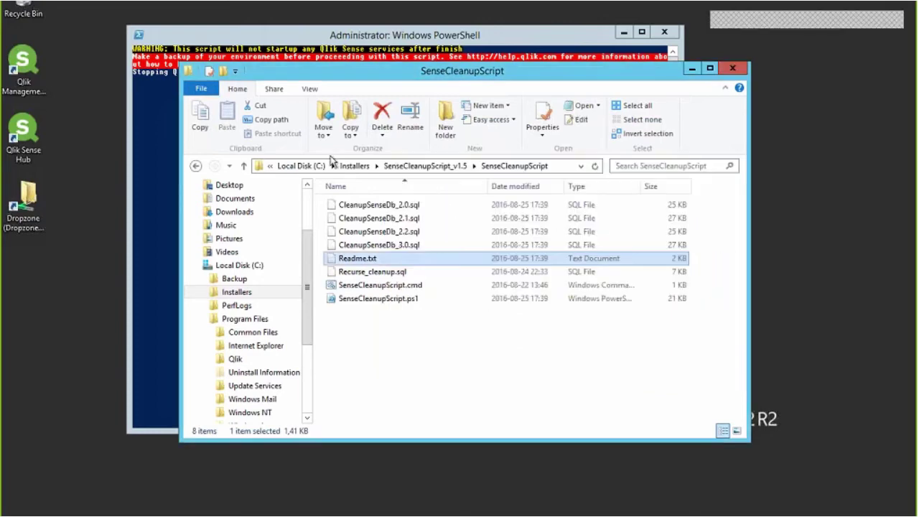
click(139, 142)
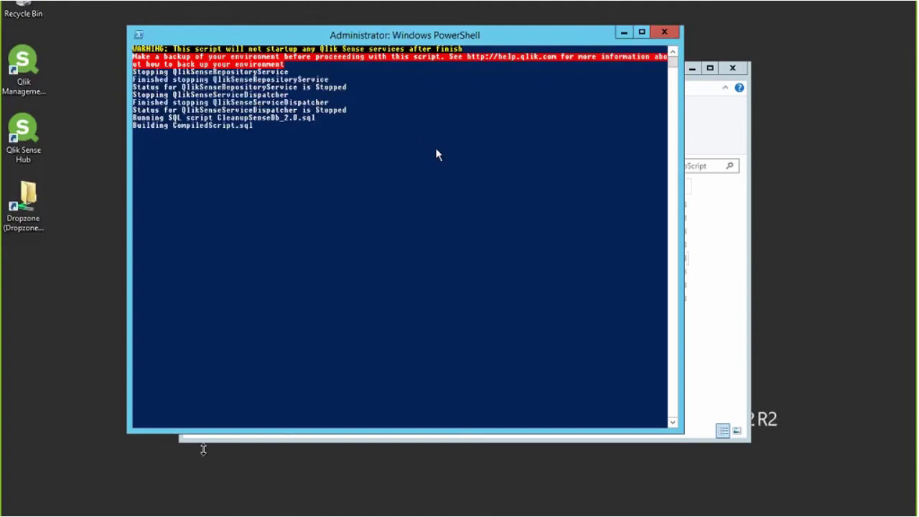
- Submit the postgres password in the psql console and acknowledge both Important Info notices
drag(220, 37, 336, 213)
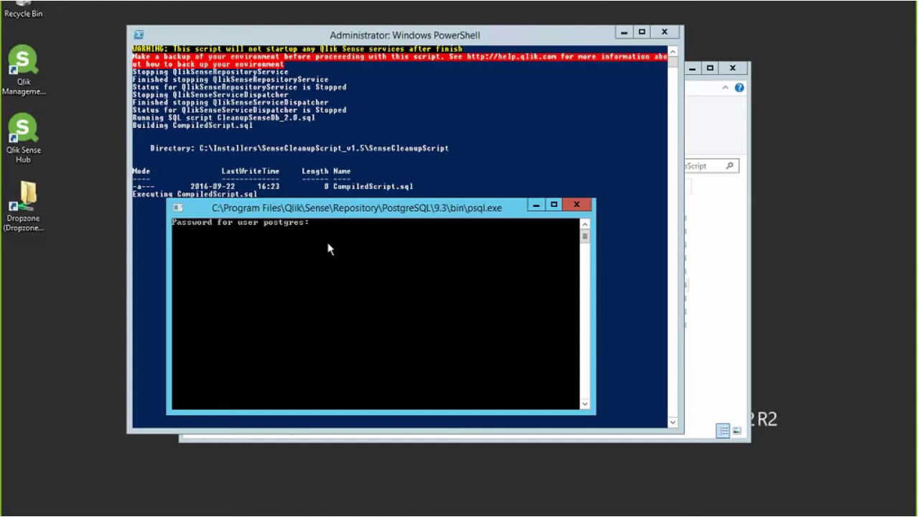
key(Return)
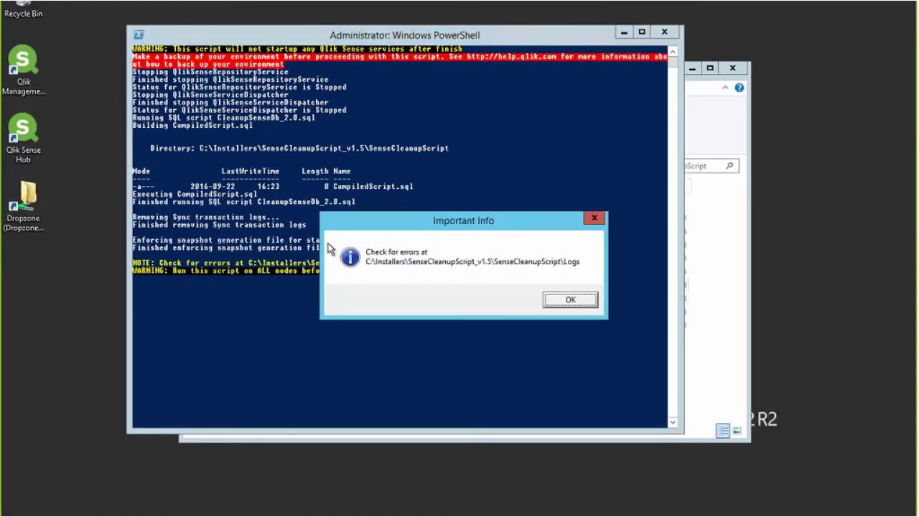
click(560, 301)
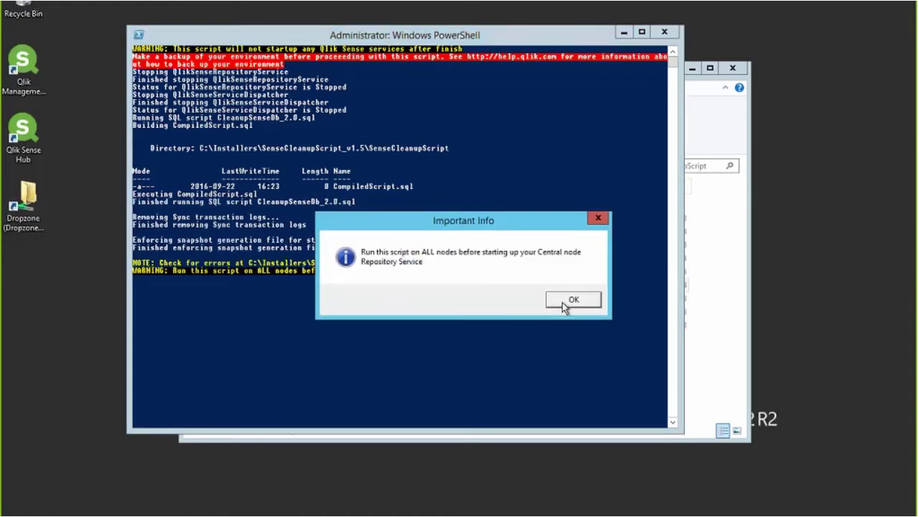
click(563, 299)
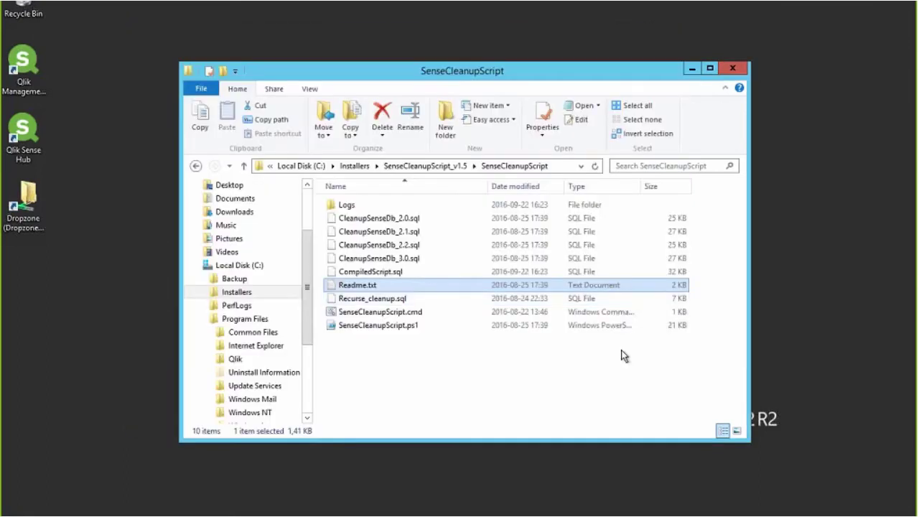
- Read through the cleanup OutputLog in the Logs folder, then open the ErrorLog file
double_click(353, 207)
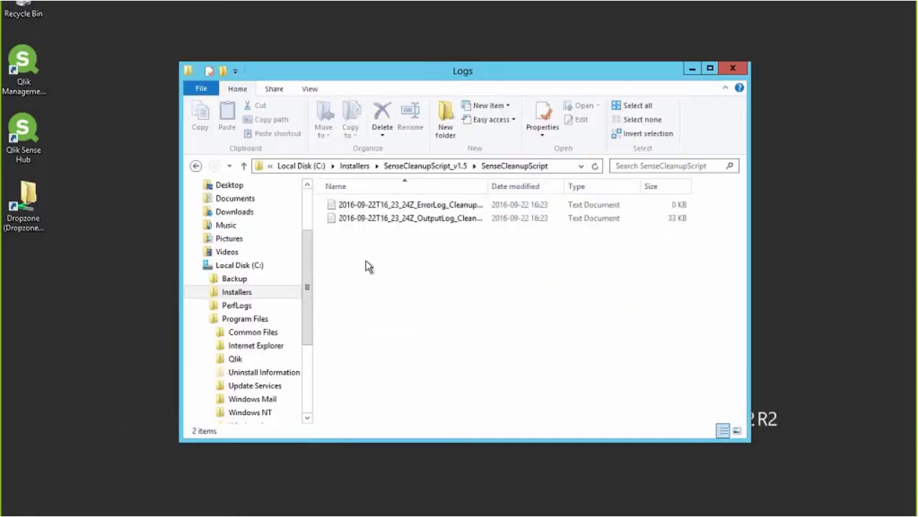
double_click(380, 218)
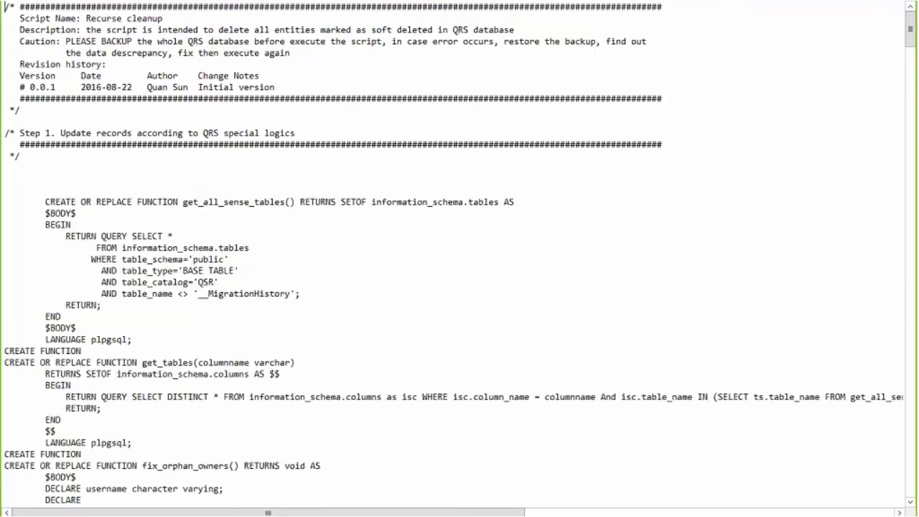
scroll(460, 258, down, 15)
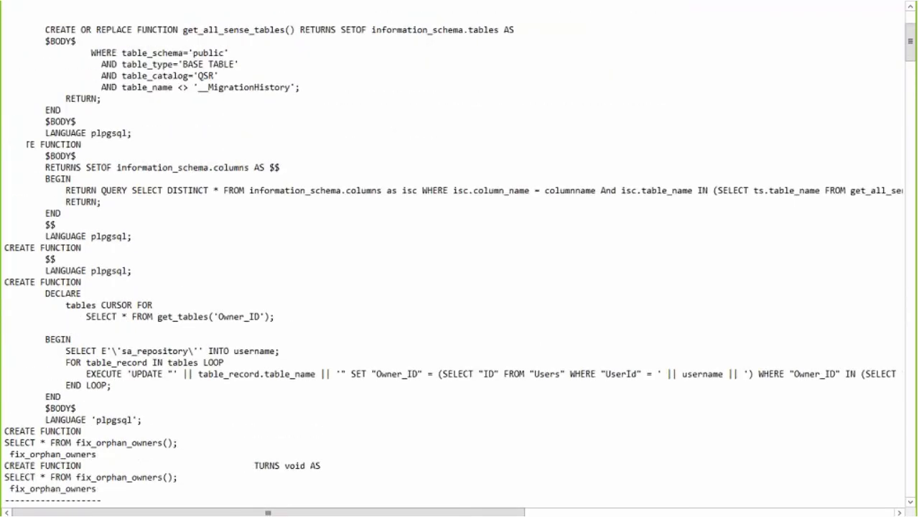
scroll(588, 205, down, 1)
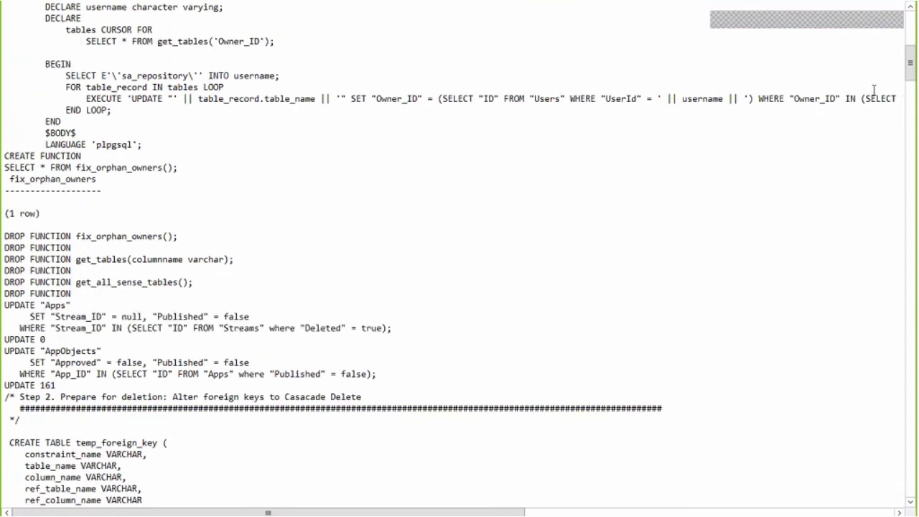
scroll(915, 82, down, 20)
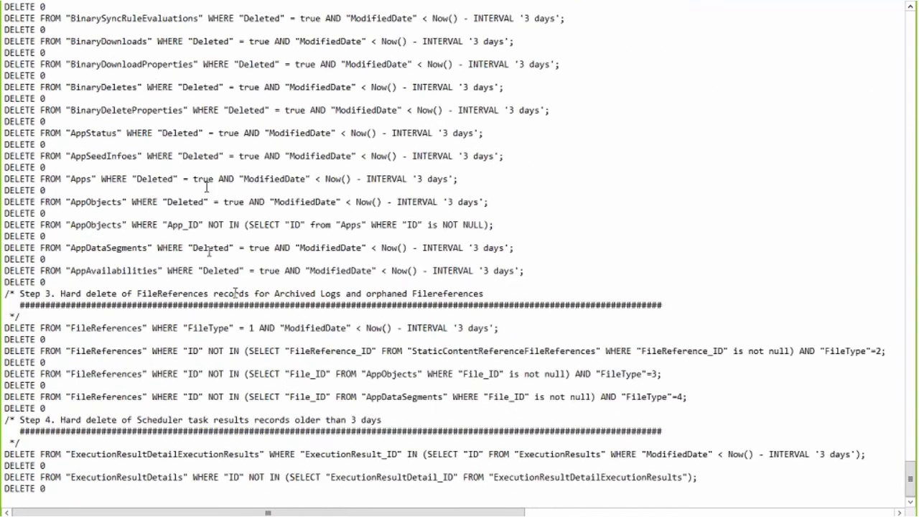
scroll(210, 251, up, 2)
scroll(210, 251, up, 10)
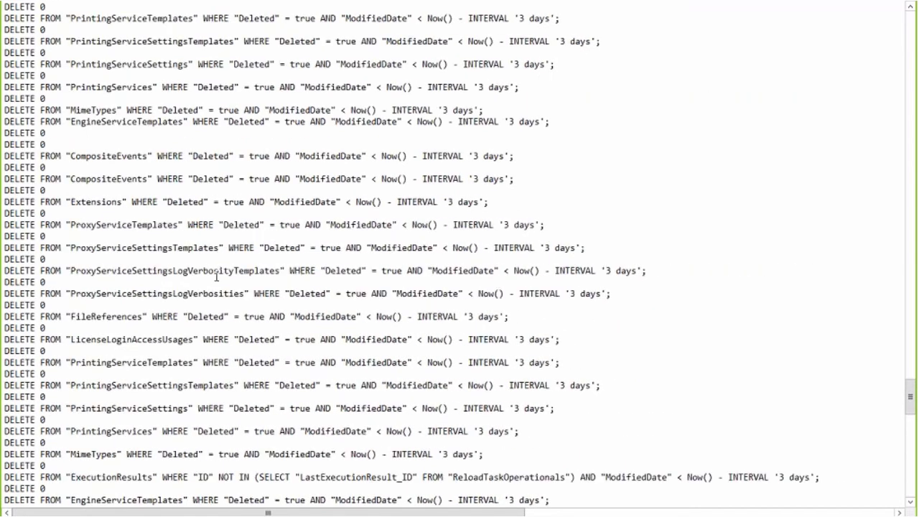
scroll(216, 277, up, 10)
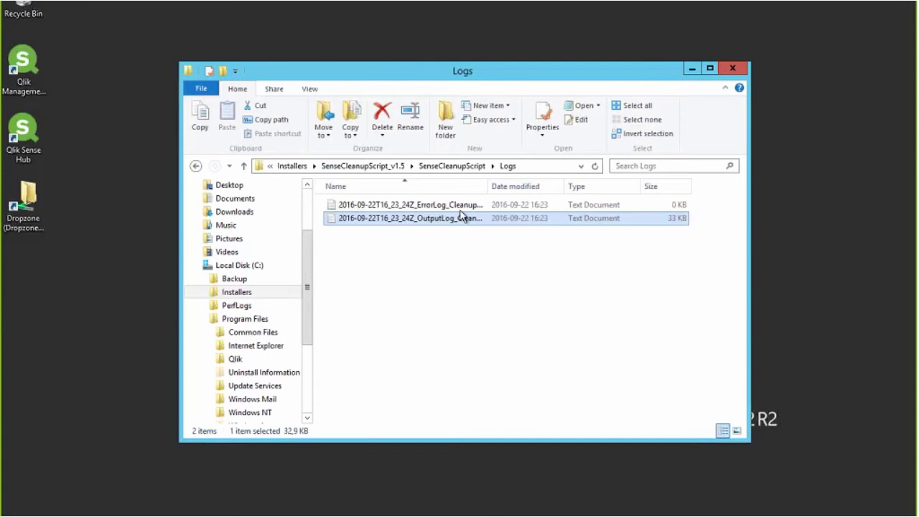
double_click(463, 205)
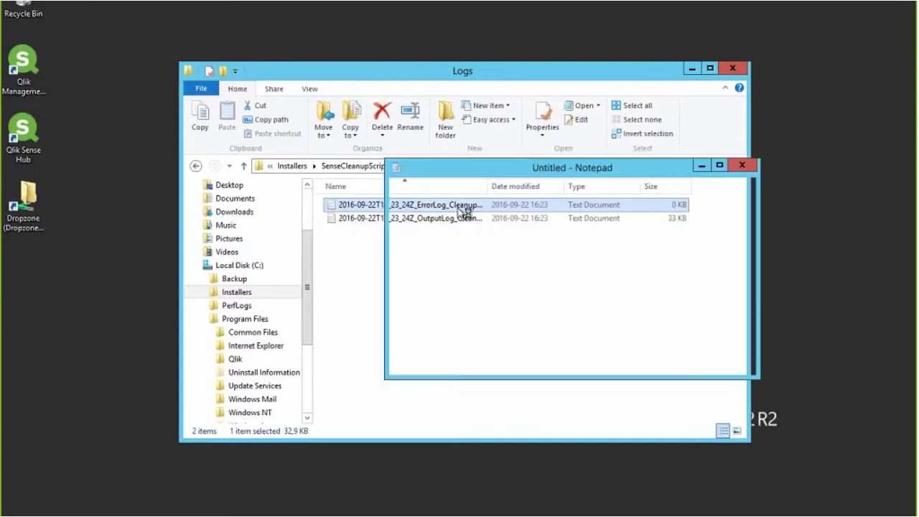
- Close the empty error log and run Qlik_Sense_setup 3.0.2.exe from C:\Installers
click(743, 165)
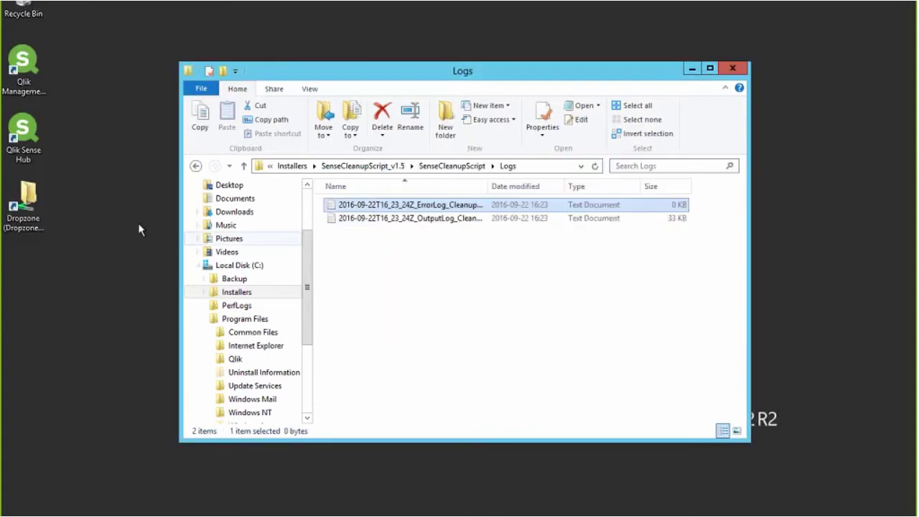
click(124, 229)
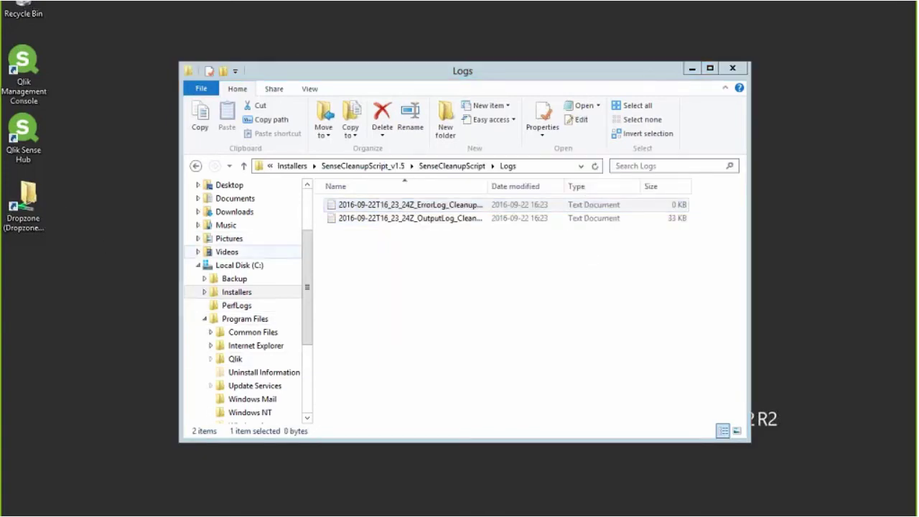
click(231, 266)
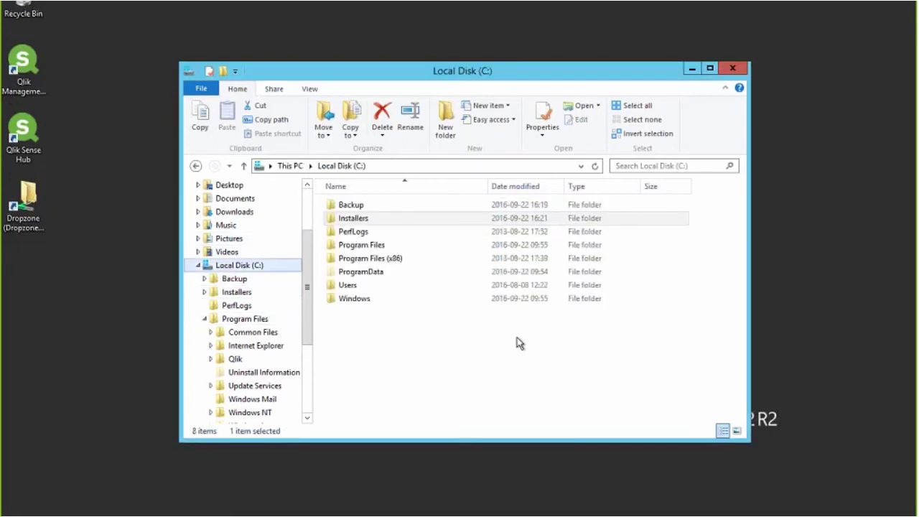
click(248, 290)
click(377, 232)
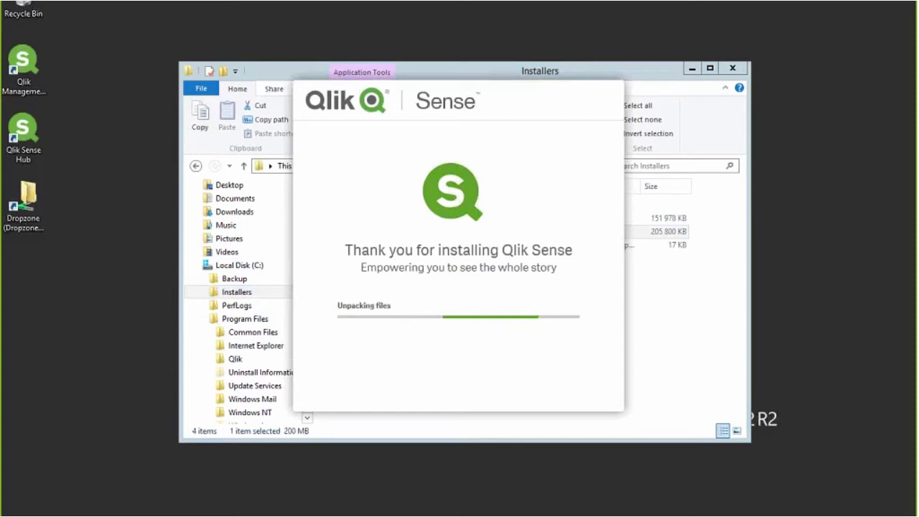
- Choose Upgrade for the existing installation and accept the license agreement
click(402, 245)
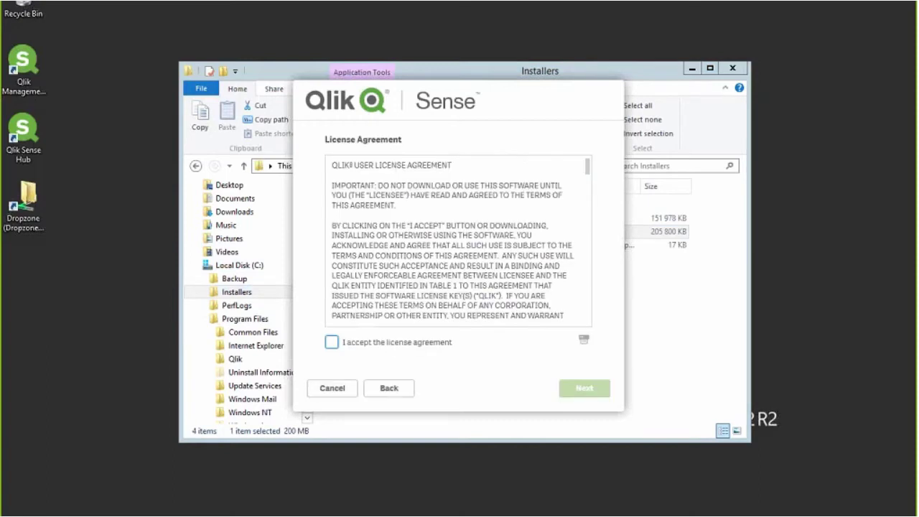
click(331, 342)
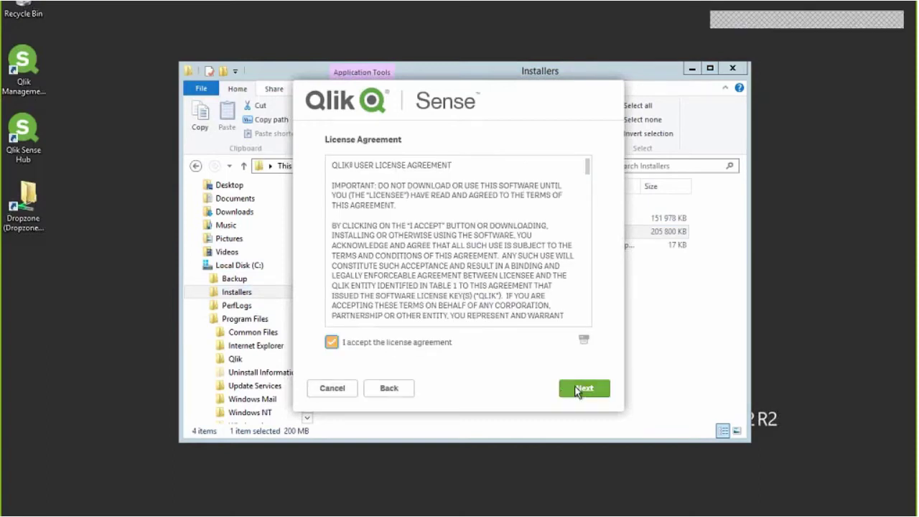
click(583, 389)
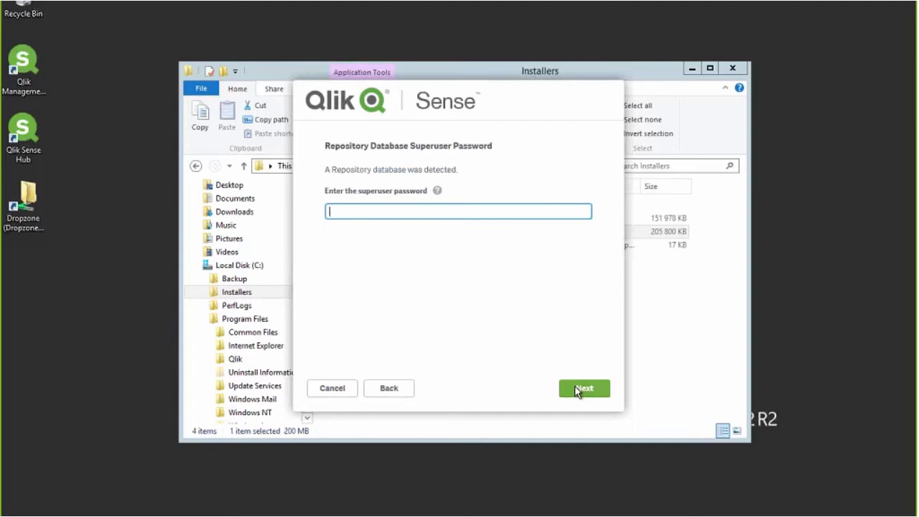
- Enter the repository superuser password, then type the service account password
text(************)
click(579, 391)
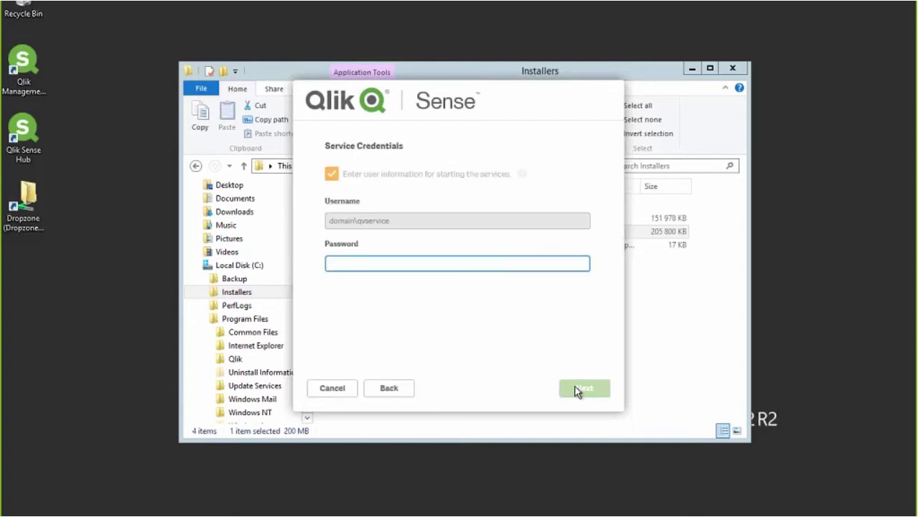
text(***)
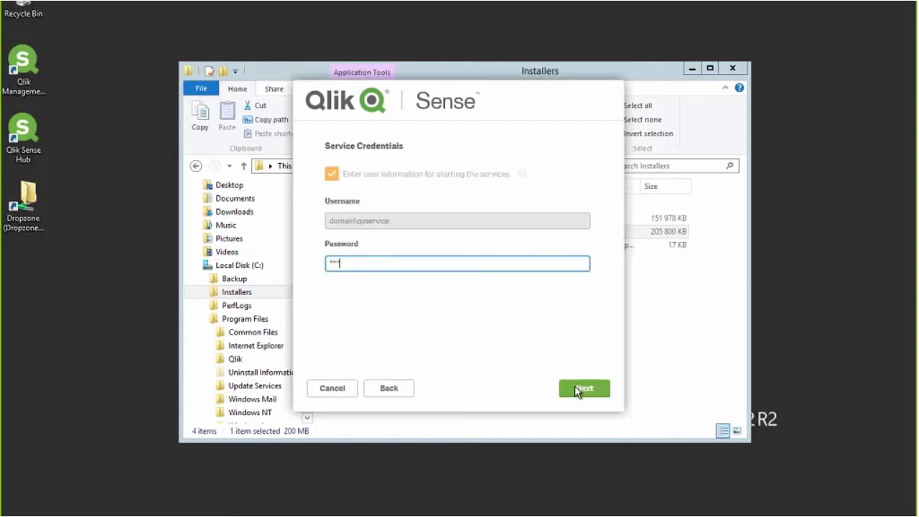
text(*********)
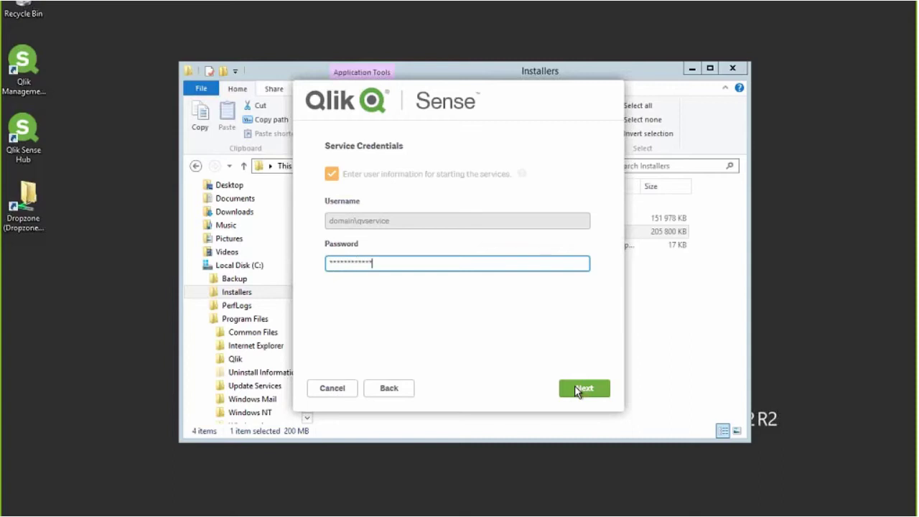
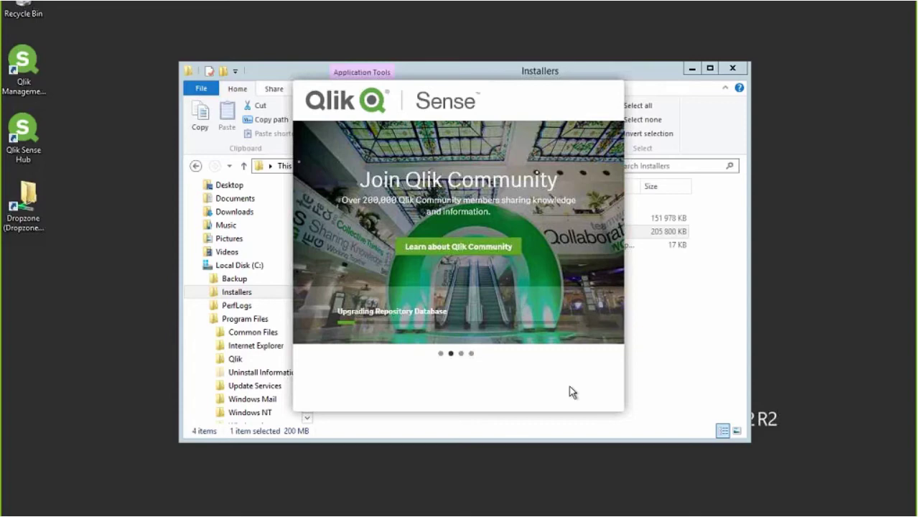
- Go to the %temp% folder through the Explorer address bar, fixing the typo
click(638, 332)
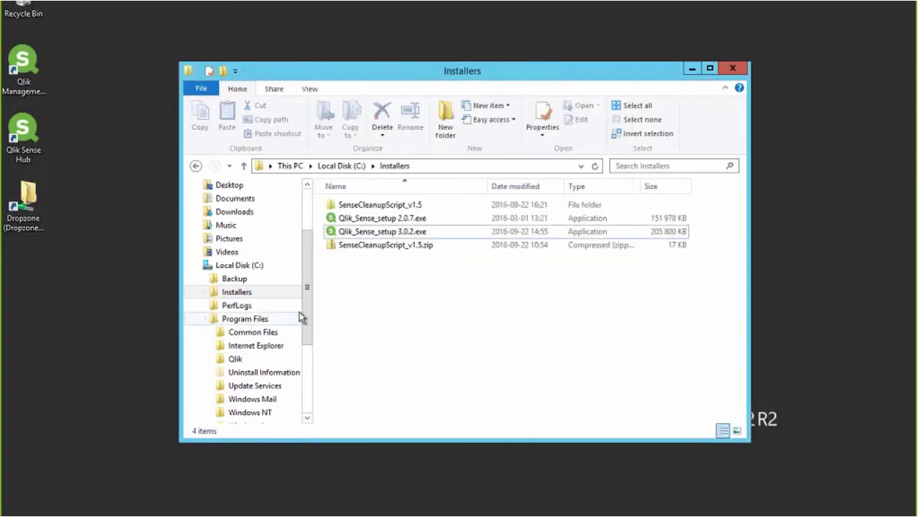
drag(308, 311, 308, 277)
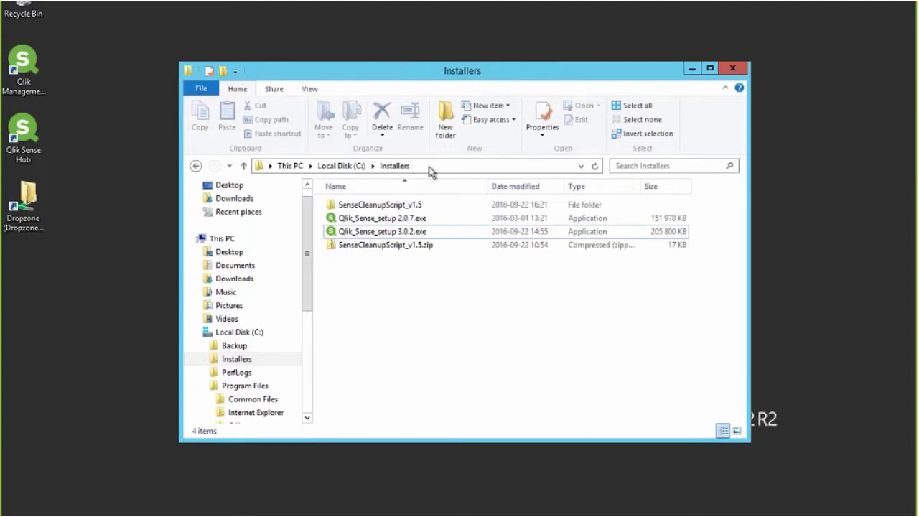
click(429, 168)
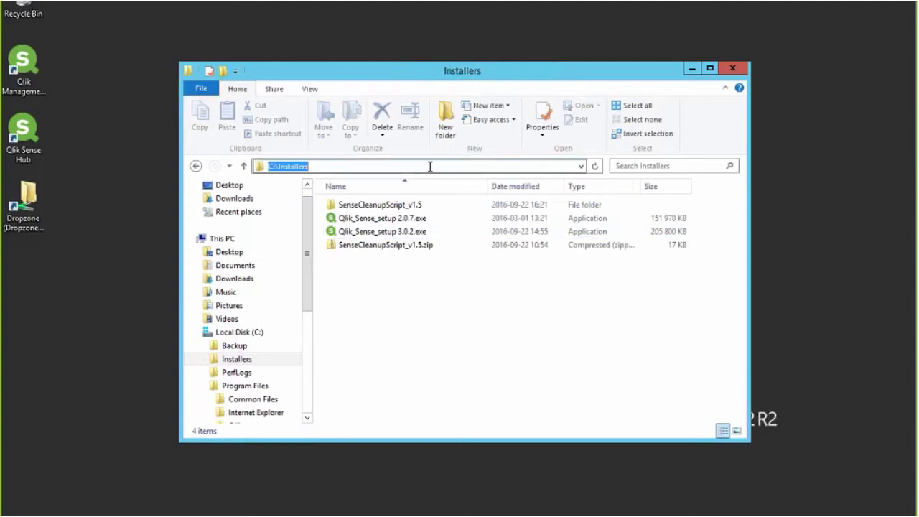
text(%tempt%)
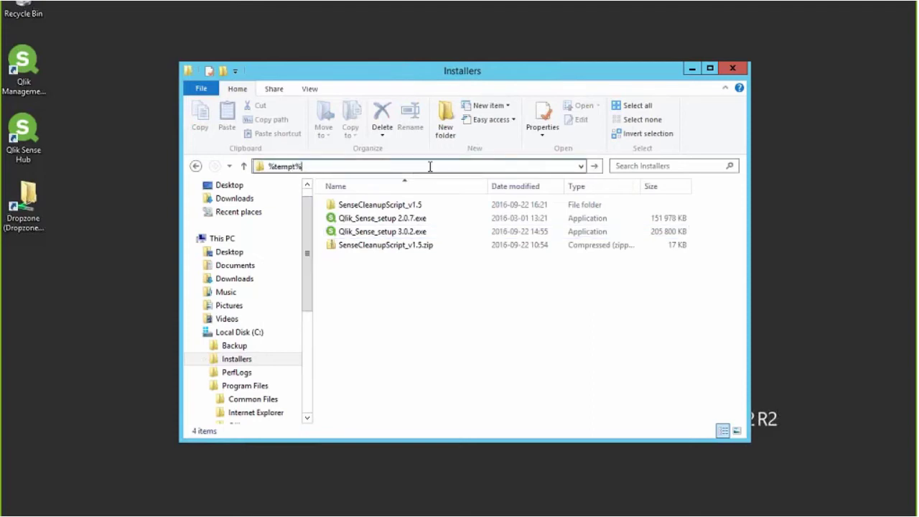
key(BackSpace)
key(BackSpace)
text(%)
key(Return)
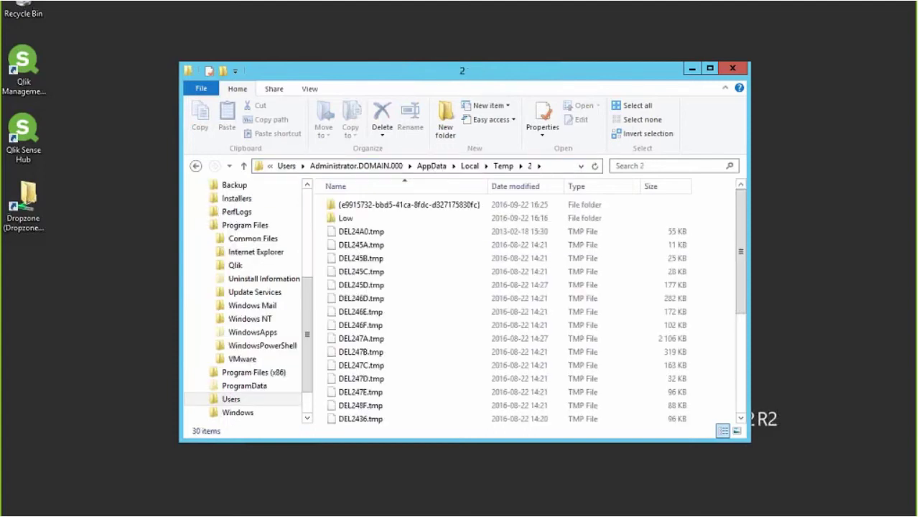
- Trim the trailing subfolder from the path to reach the parent Temp folder
scroll(468, 249, down, 5)
scroll(467, 248, up, 5)
click(553, 166)
click(553, 166)
key(BackSpace)
key(BackSpace)
key(Return)
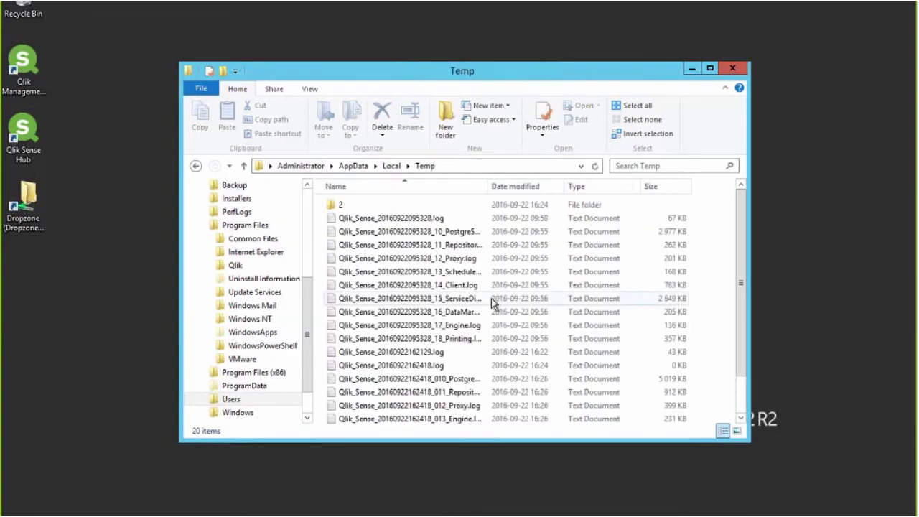
double_click(520, 75)
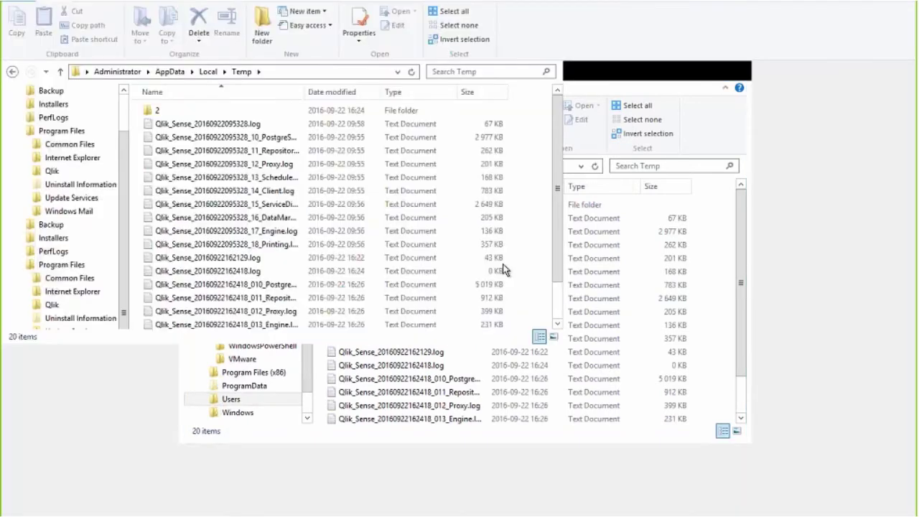
click(243, 127)
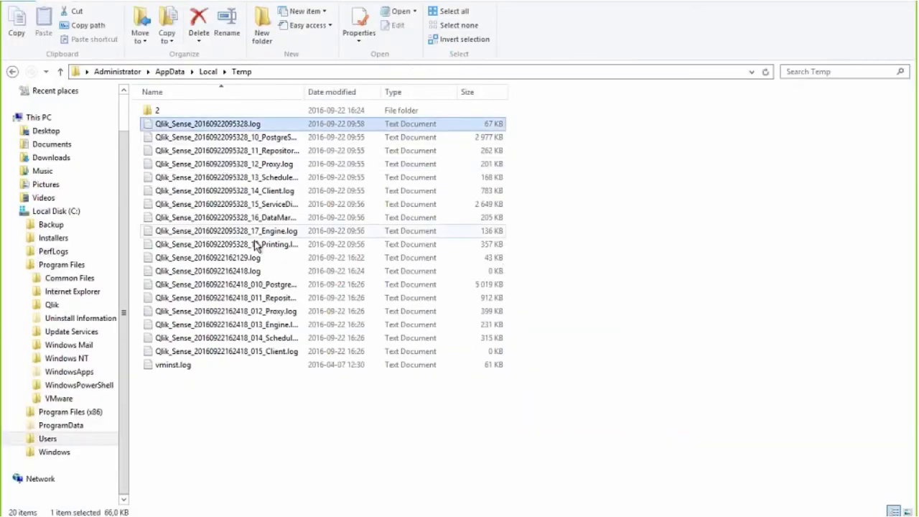
drag(303, 98, 385, 107)
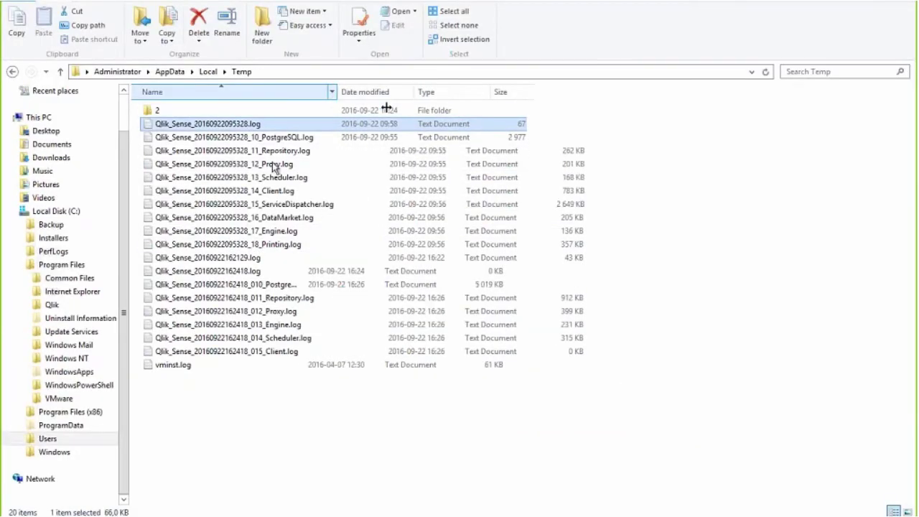
click(267, 286)
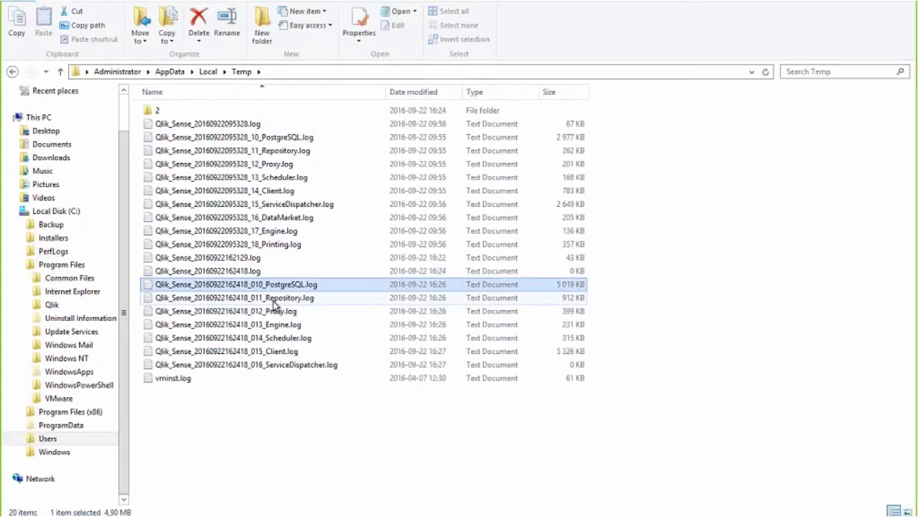
double_click(273, 285)
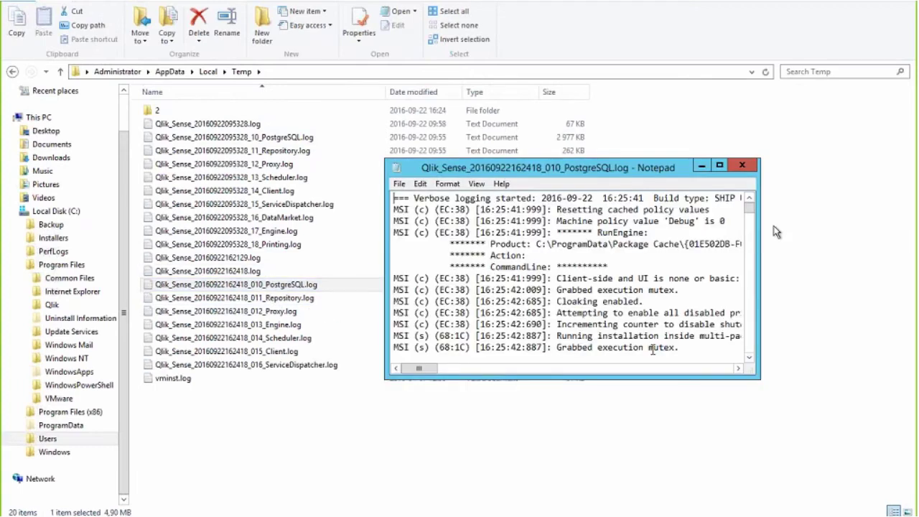
- Maximize Notepad and scroll through the PostgreSQL log to the component unregister lines
click(719, 166)
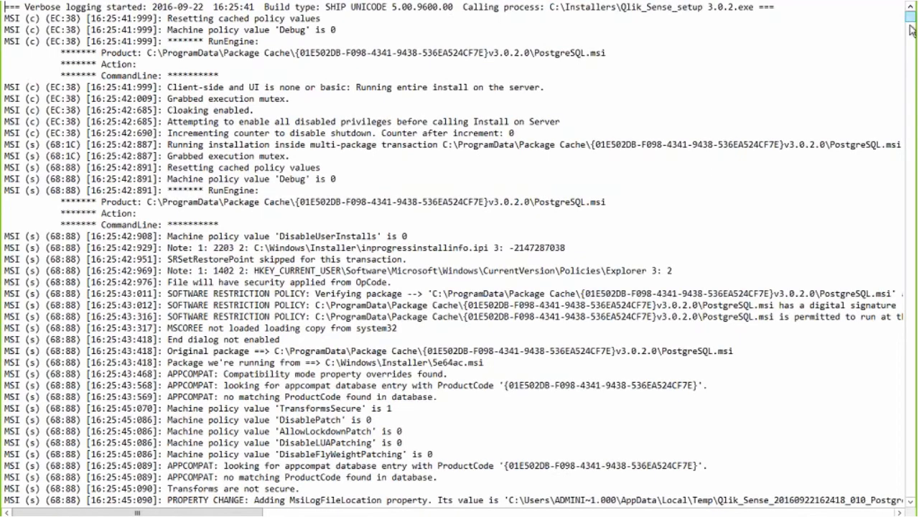
scroll(912, 30, down, 20)
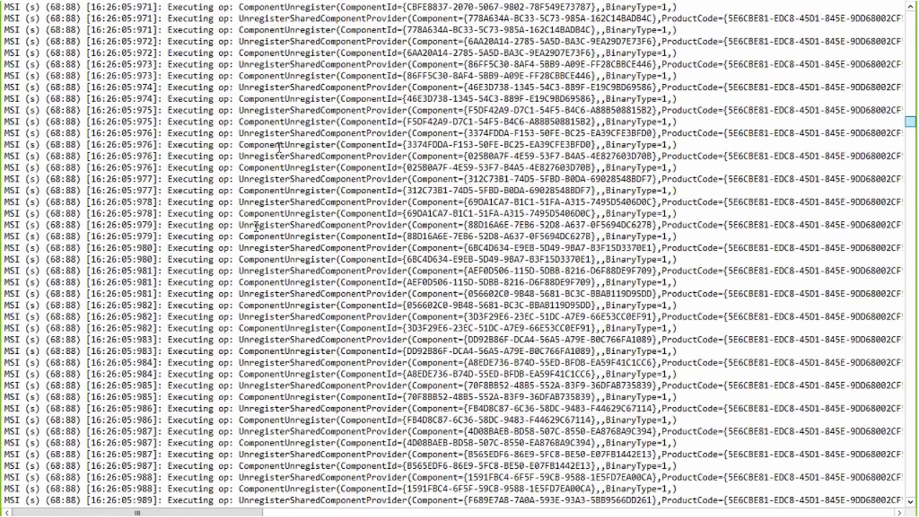
drag(279, 147, 503, 322)
click(630, 373)
drag(910, 127, 915, 231)
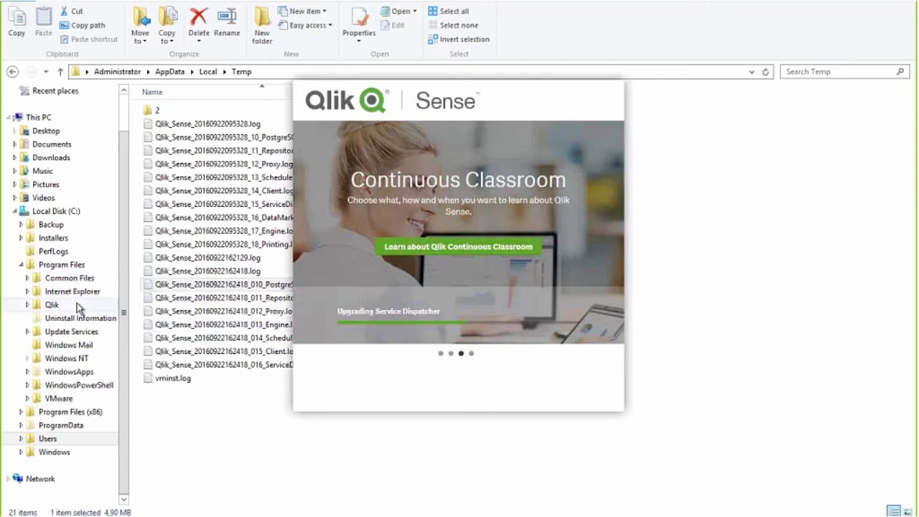
- Open ProgramData > Qlik > Sense > Log in the Explorer window
click(20, 265)
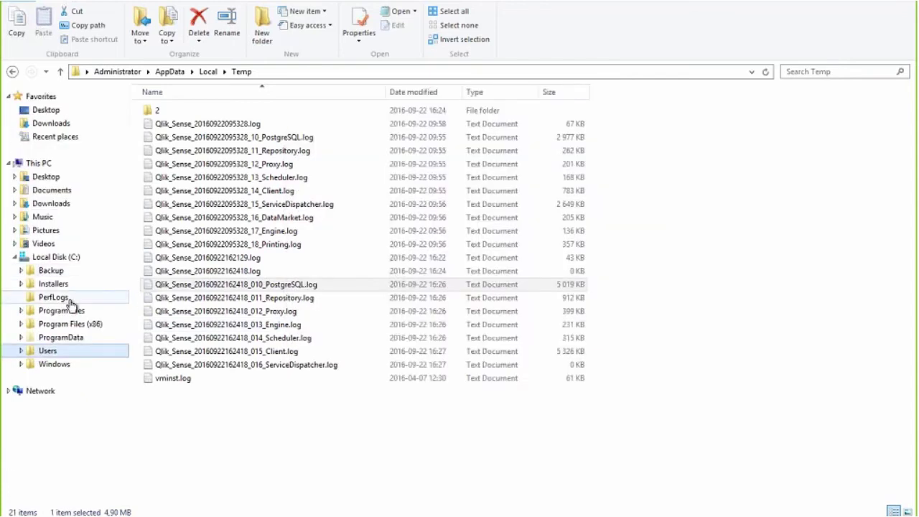
click(84, 337)
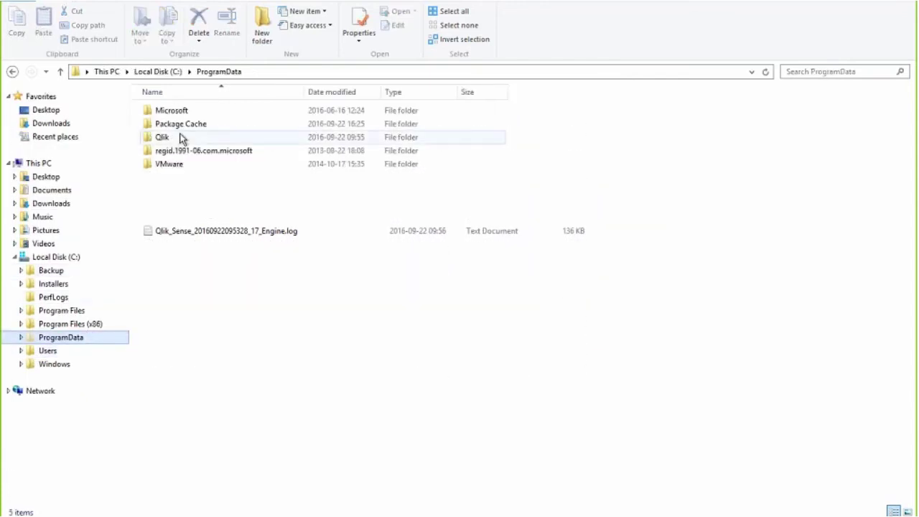
double_click(182, 138)
double_click(170, 126)
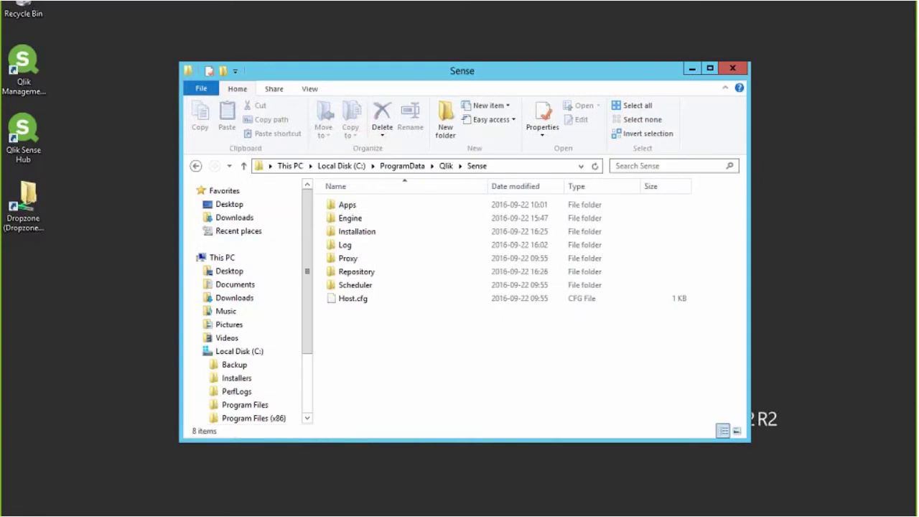
double_click(350, 247)
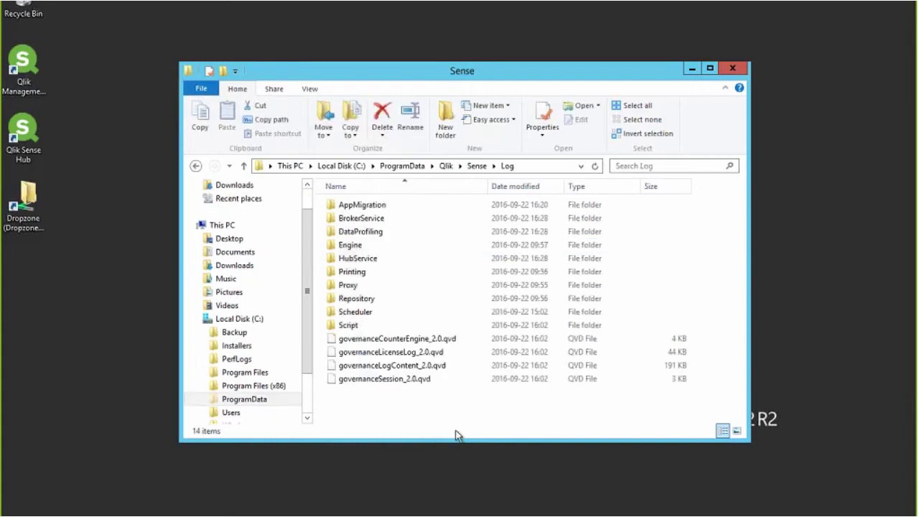
- Open Repository > Trace, then move the installer's upgrade result dialog upward
click(376, 303)
click(375, 302)
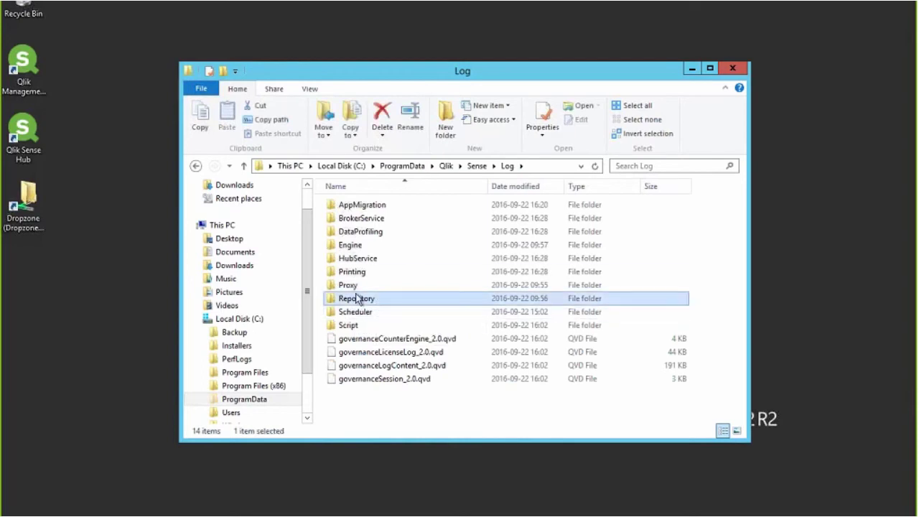
double_click(364, 303)
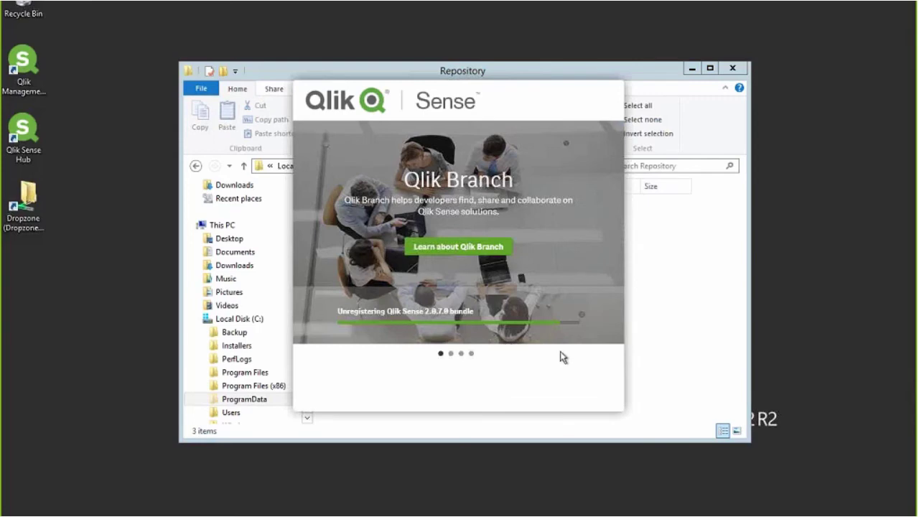
drag(610, 141, 777, 164)
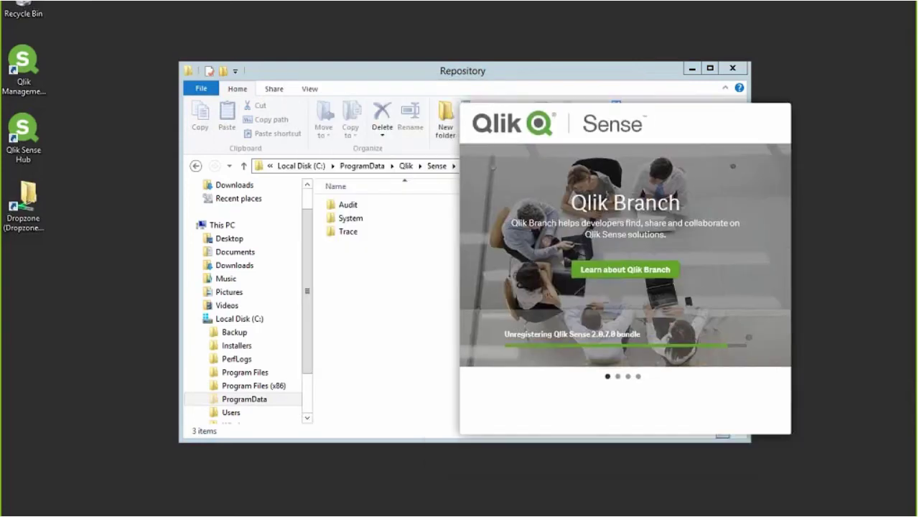
double_click(348, 231)
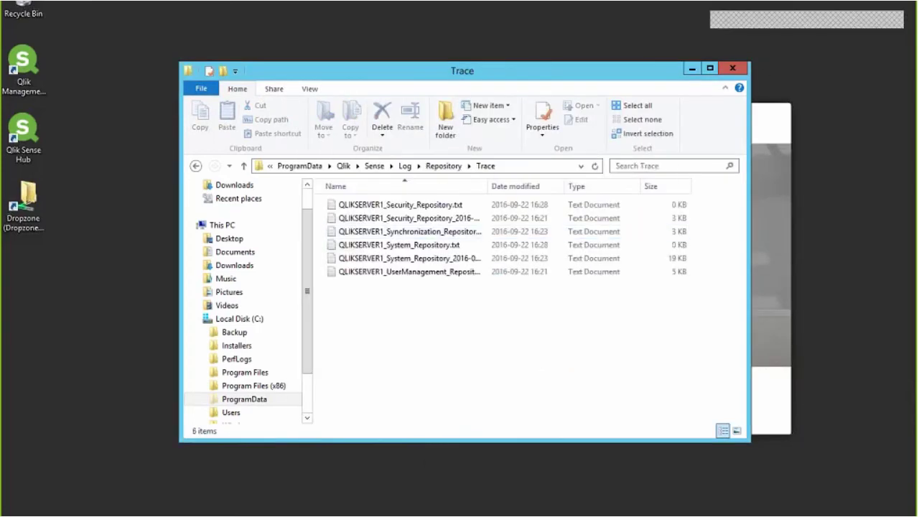
click(765, 112)
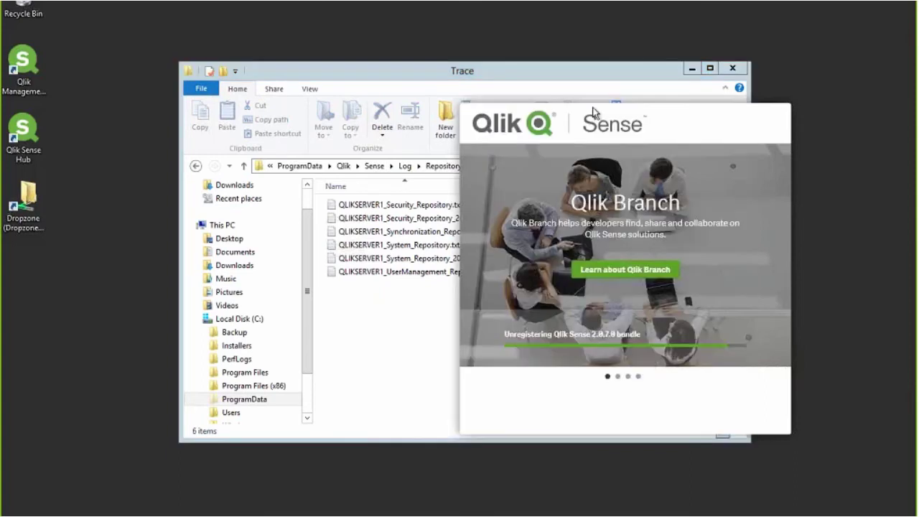
drag(595, 110, 596, 32)
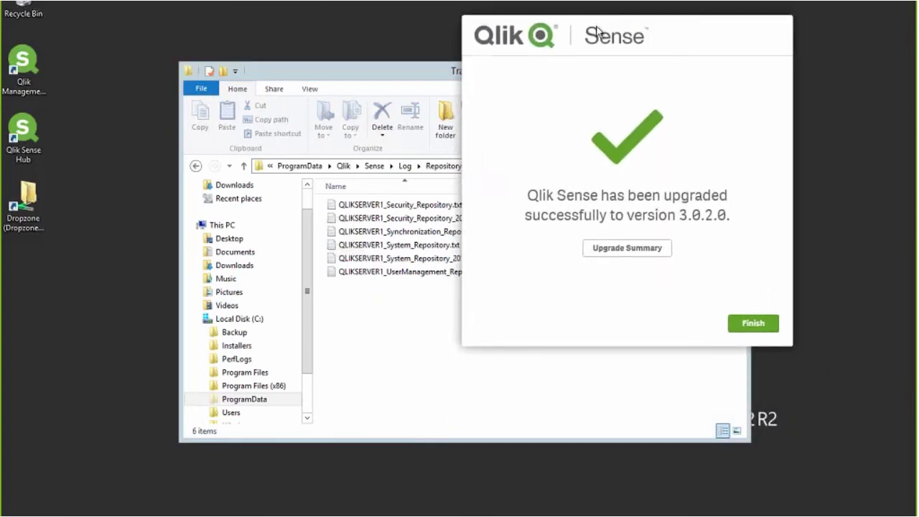
- Finish the 3.0.2.0 upgrade and auto-fit the Trace folder's Name column
click(753, 323)
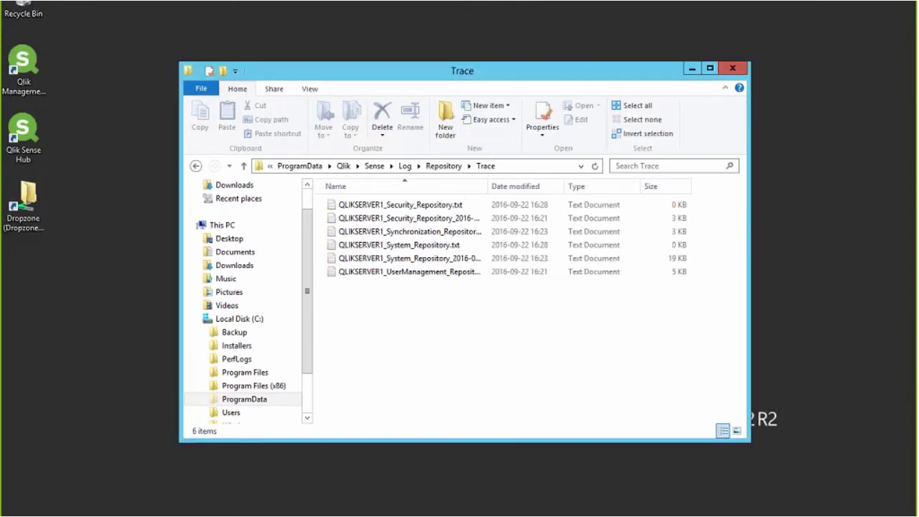
double_click(490, 191)
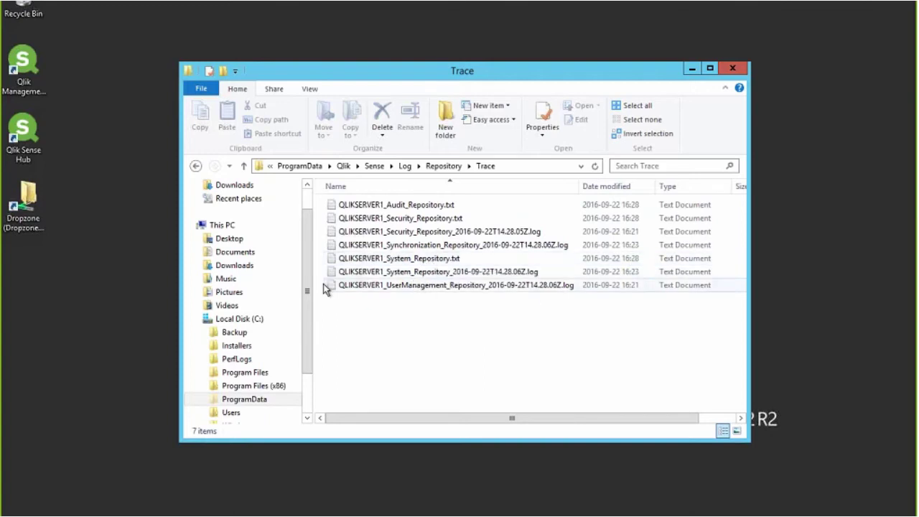
- Read QLIKSERVER1_System_Repository.txt in a maximized Notepad, then close it and deselect files
double_click(433, 260)
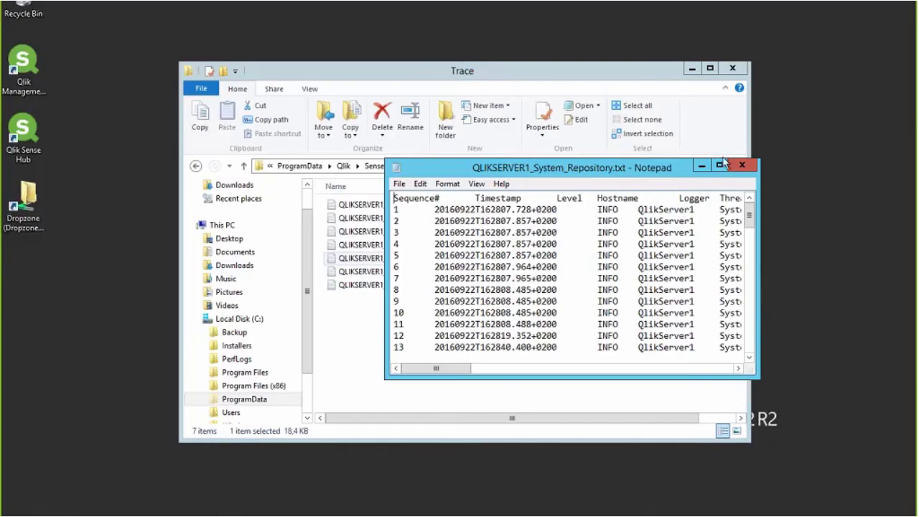
click(720, 165)
scroll(550, 486, down, 11)
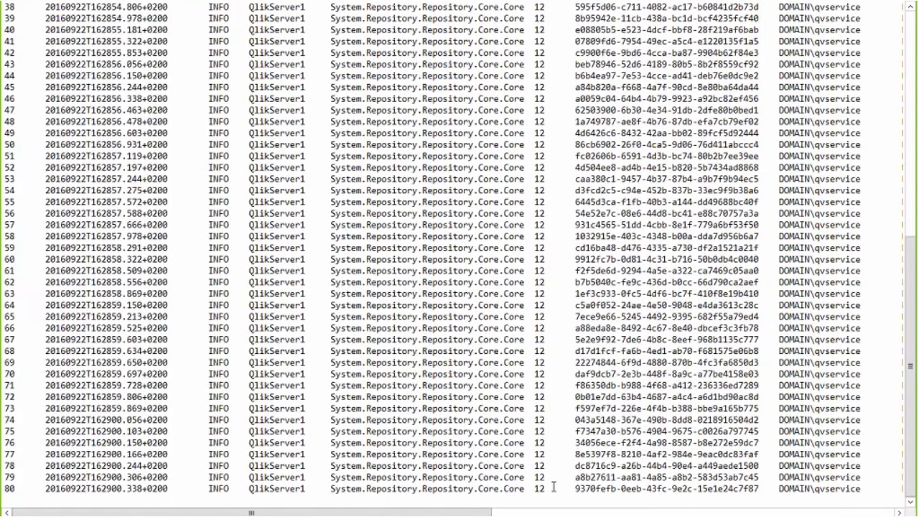
click(509, 511)
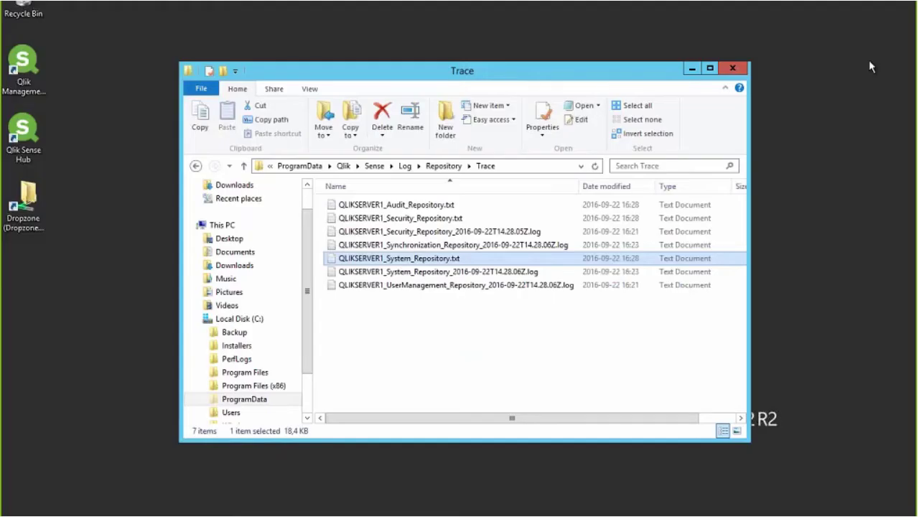
click(402, 329)
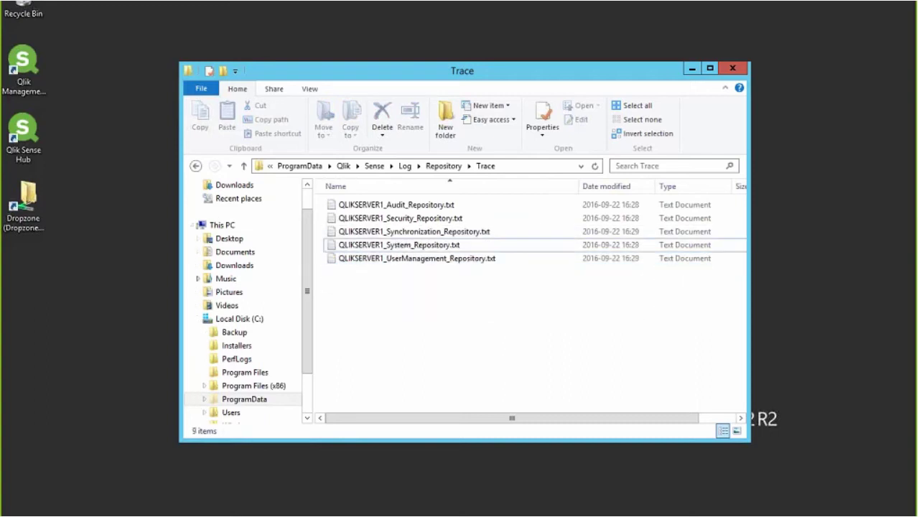
- Launch the Qlik Management Console and sign in as administrator with the account password
double_click(23, 63)
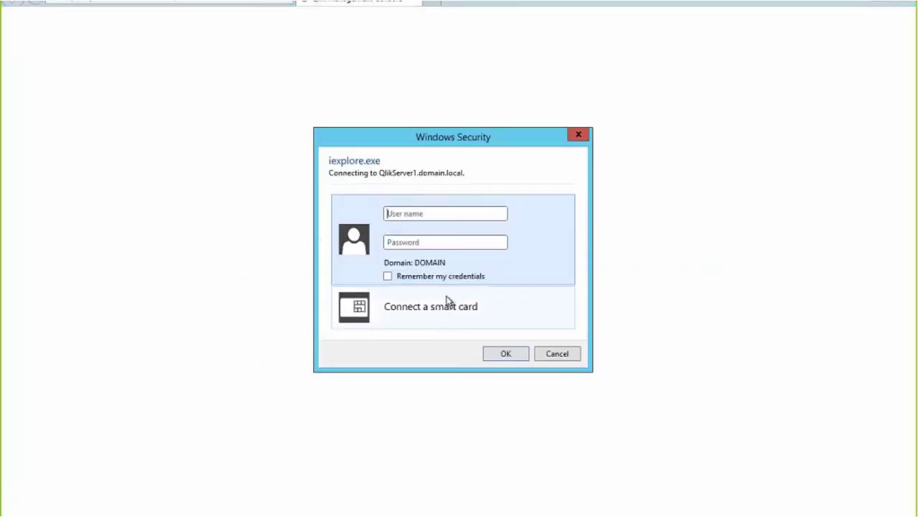
text(administrator)
key(Tab)
text(*************)
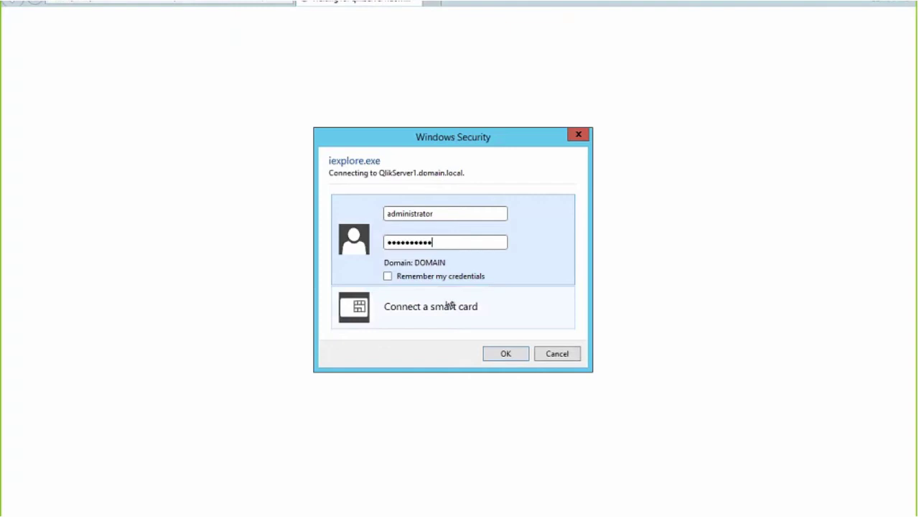
key(Return)
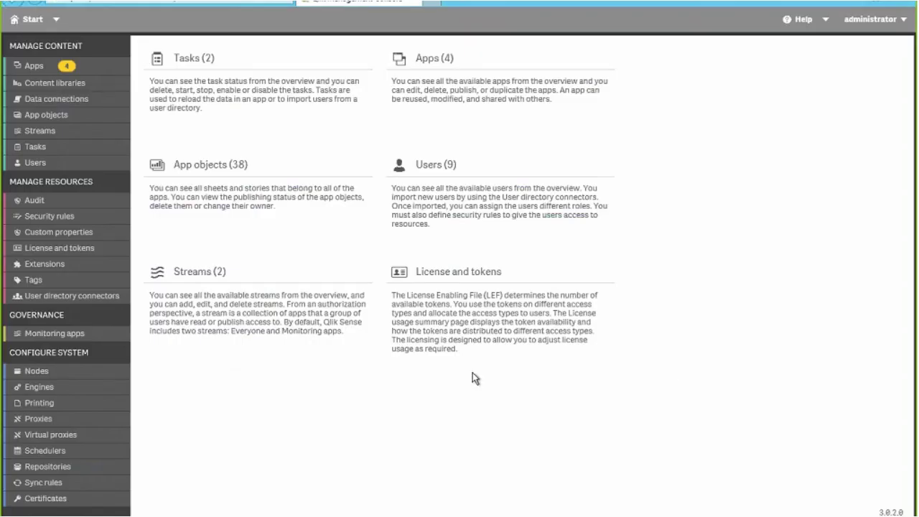
- Refresh the Apps list repeatedly until migration succeeds and the 3.0.2.0 monitor apps appear
click(33, 66)
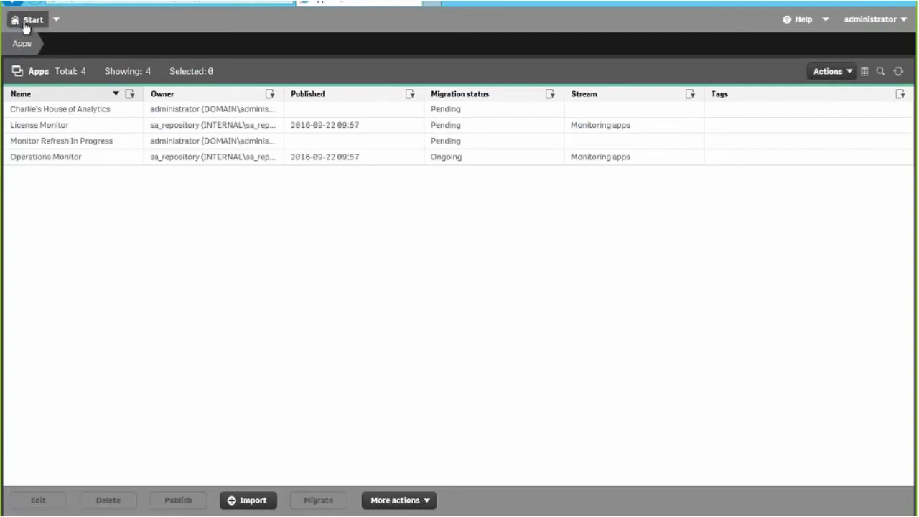
click(29, 22)
click(34, 66)
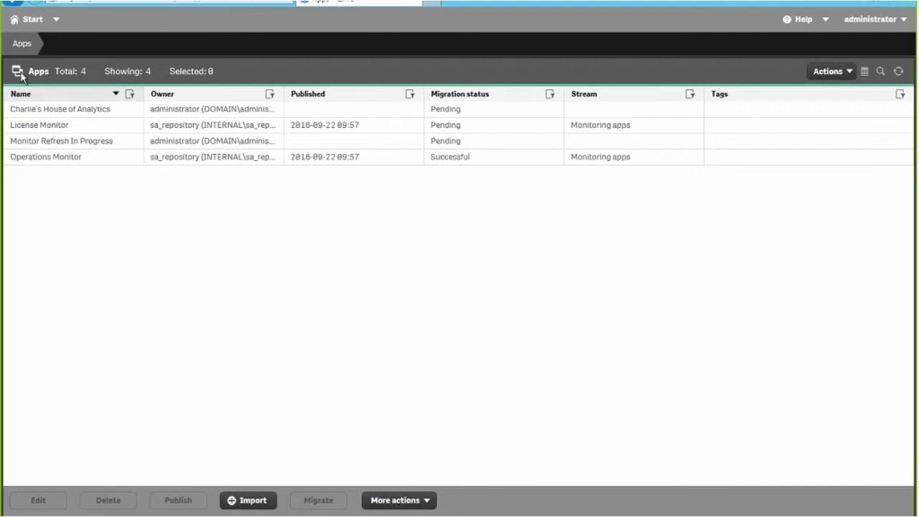
click(26, 23)
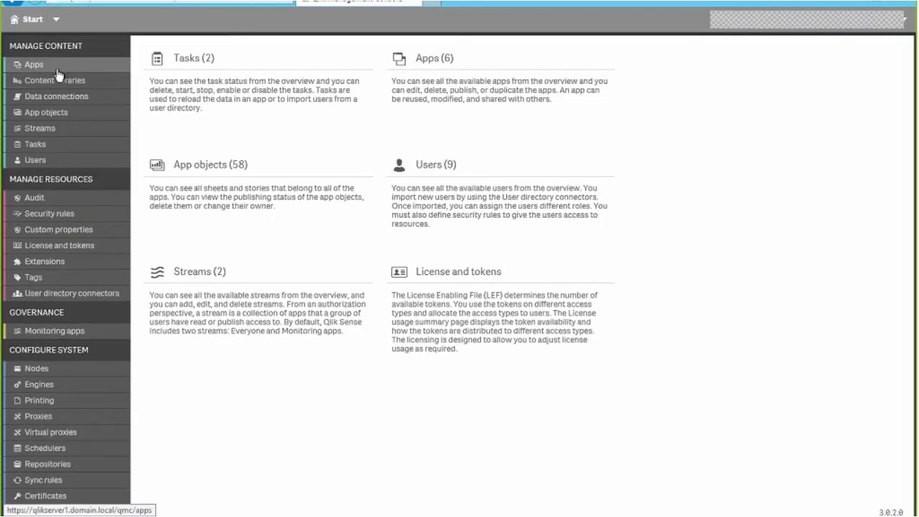
click(56, 66)
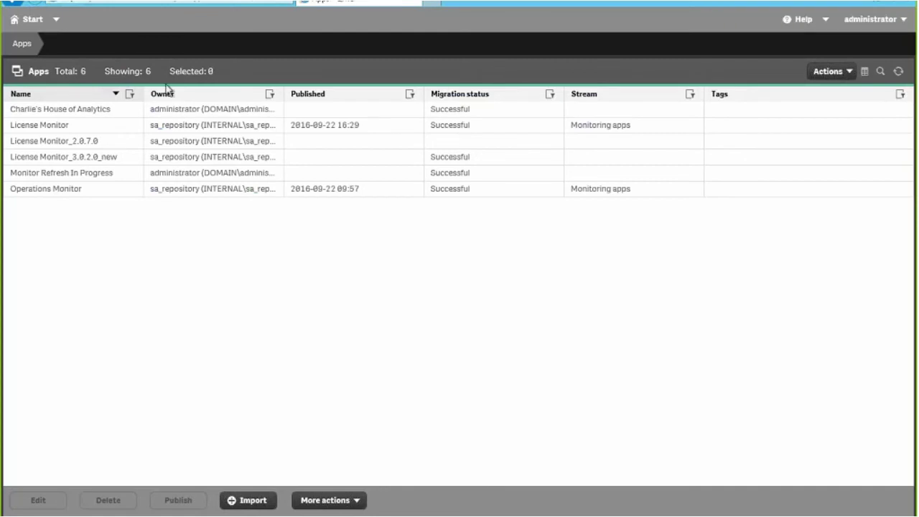
click(83, 158)
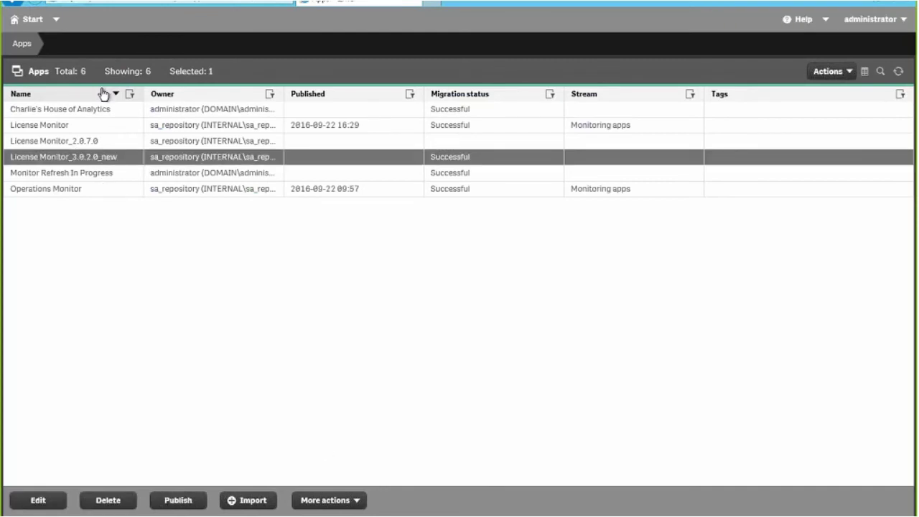
click(29, 26)
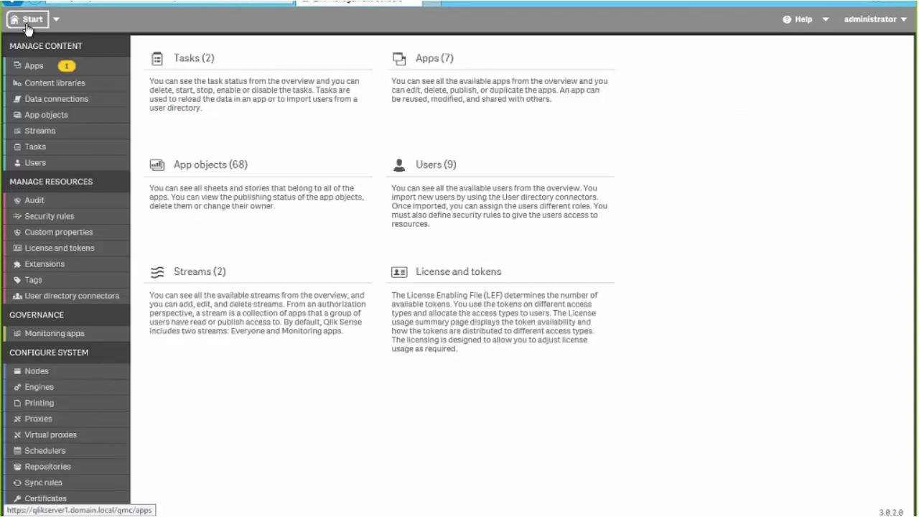
click(33, 65)
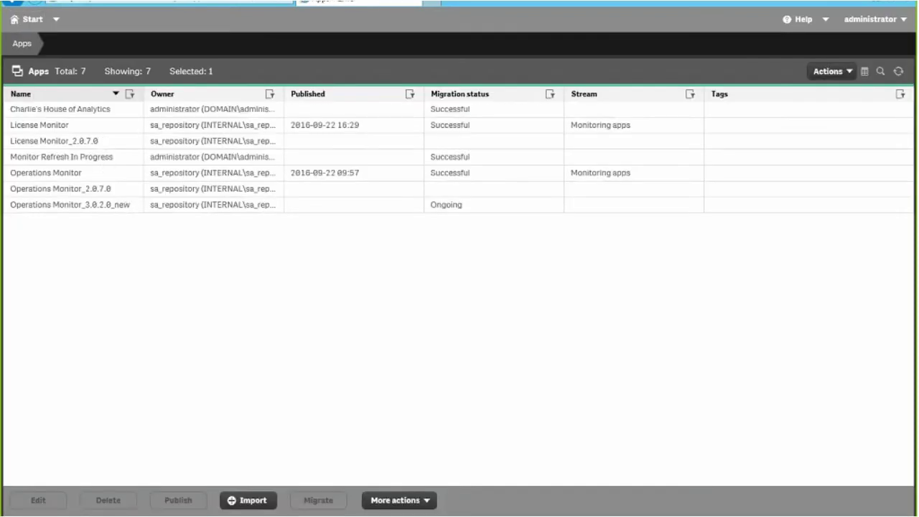
click(30, 19)
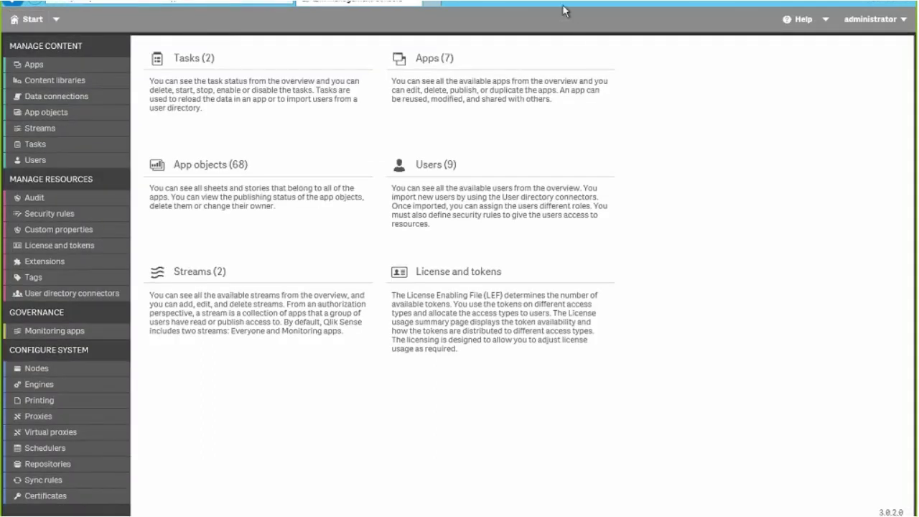
key(alt+Tab)
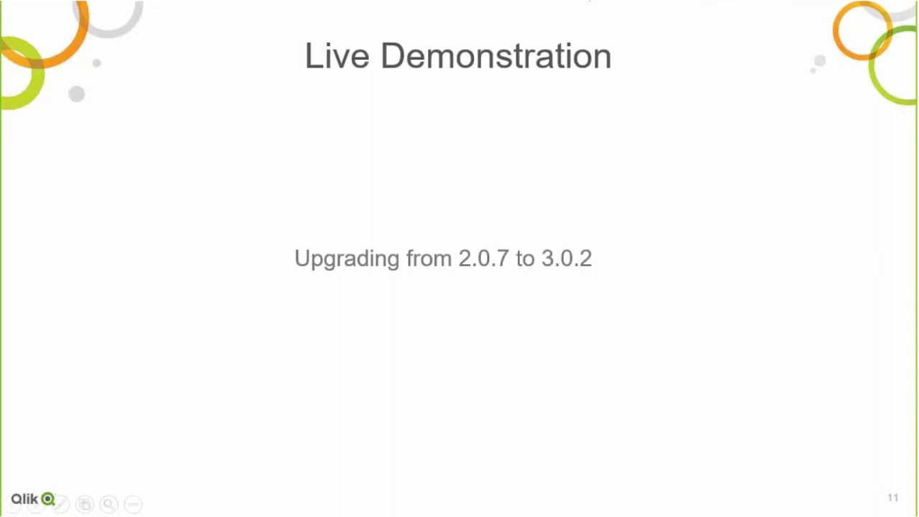
- Advance the slideshow to the Q&A slide, then switch back to the console
click(632, 222)
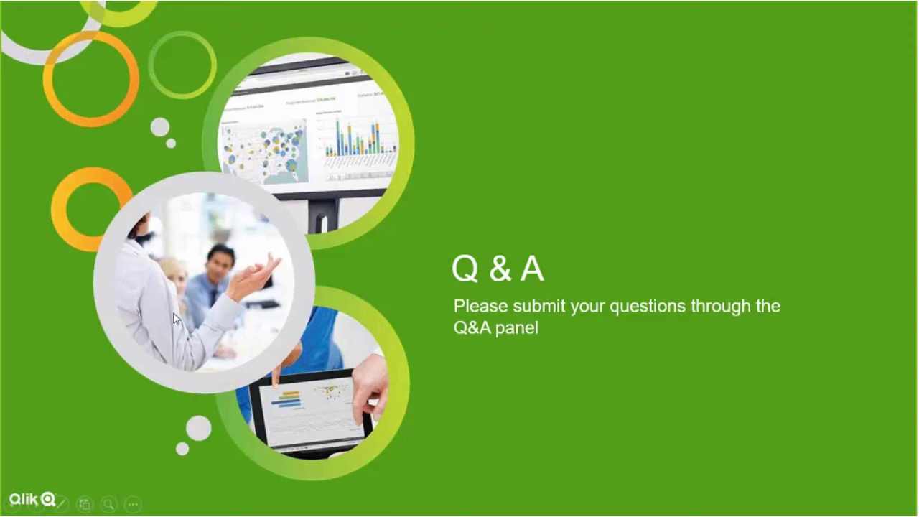
key(alt+Tab)
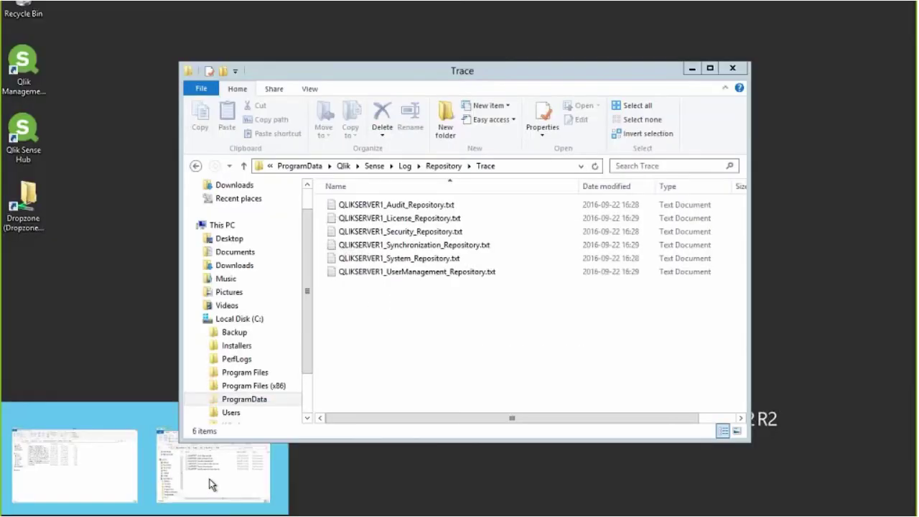
- Reopen the System_Repository trace log from the Trace folder in a maximized window
click(206, 487)
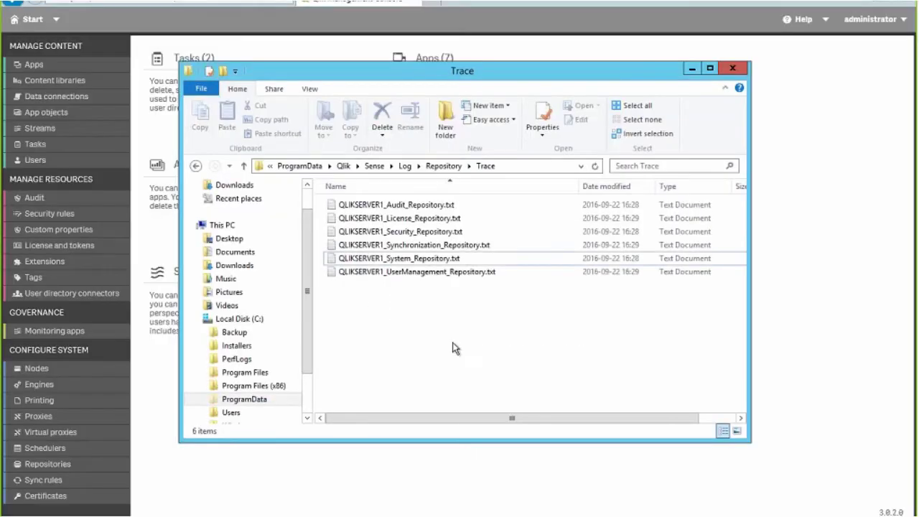
click(406, 260)
double_click(406, 260)
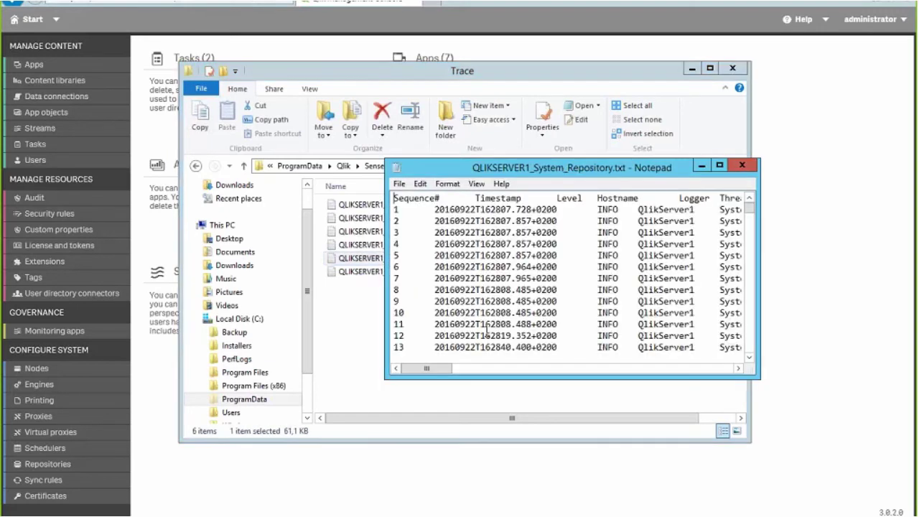
click(720, 168)
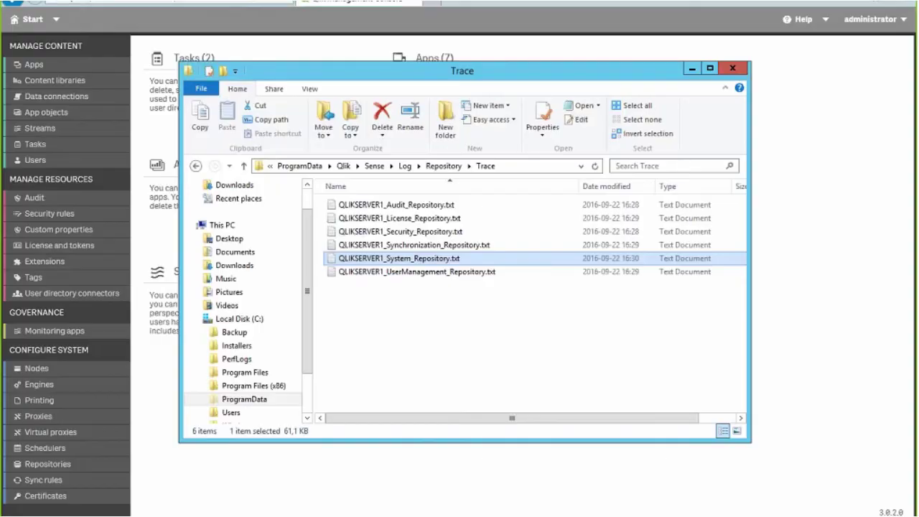
- Expand ProgramData > Qlik > Sense > Repository > Archived Logs in the navigation pane
click(205, 400)
click(211, 371)
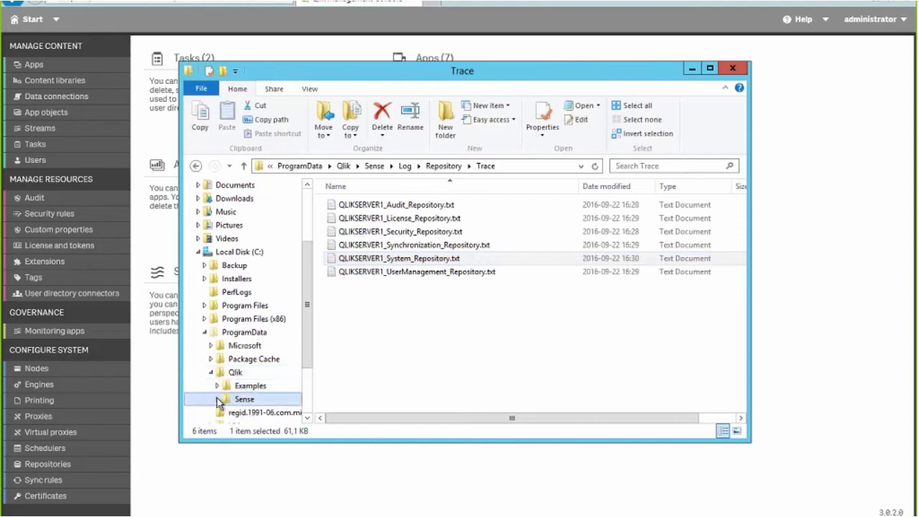
click(218, 400)
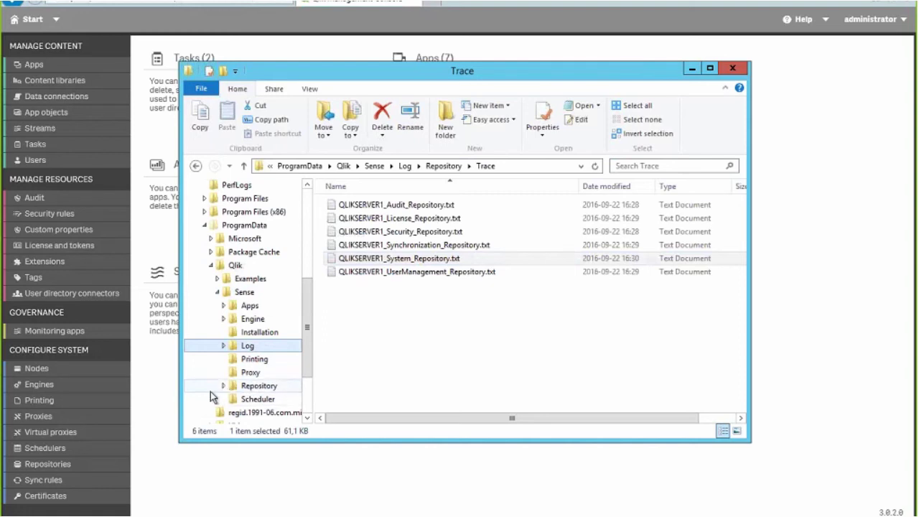
click(223, 386)
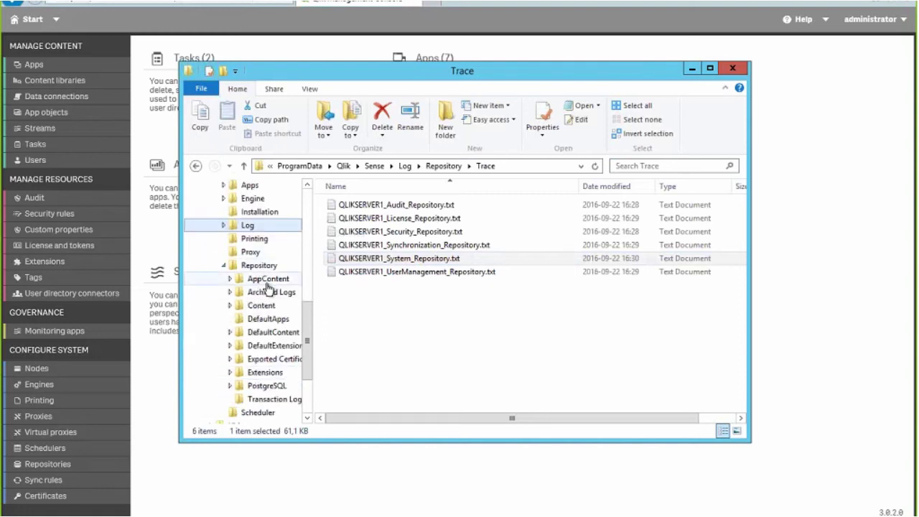
click(230, 292)
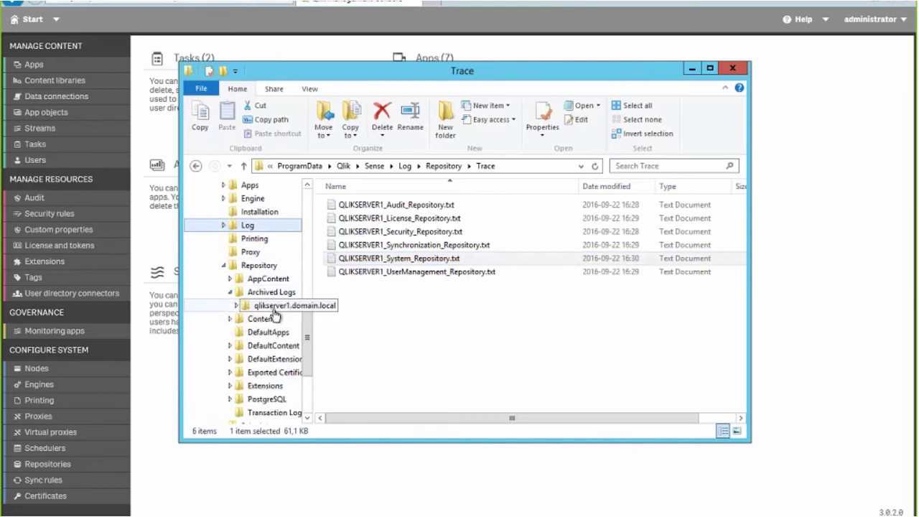
- Open qlikserver1.domain.local to list its AppMigration, Engine, Proxy, Repository, Scheduler and Script folders
click(273, 308)
click(236, 305)
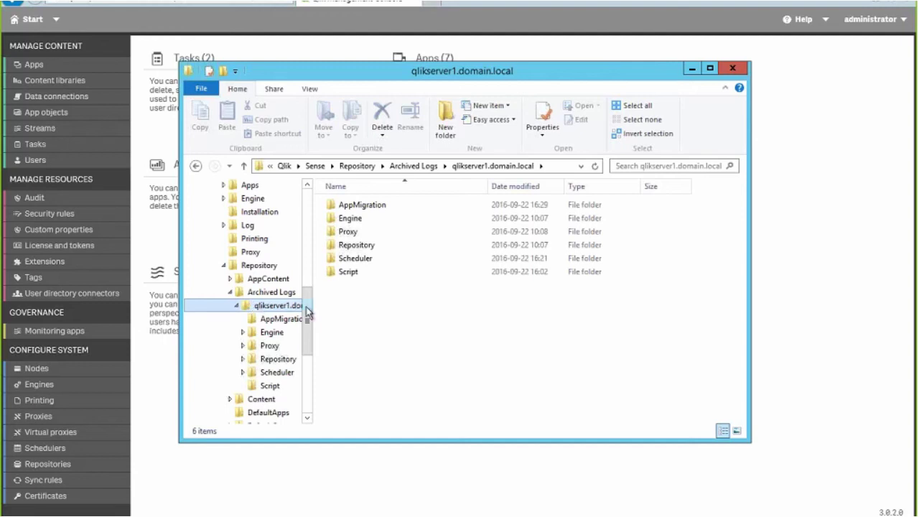
drag(306, 312, 312, 208)
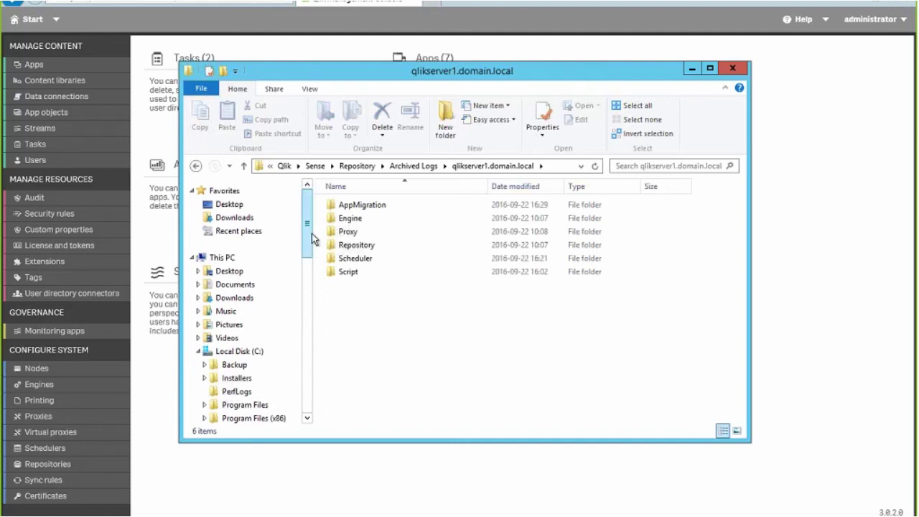
- Open Backup.bat from the C:\Backup folder for editing in Notepad
click(241, 352)
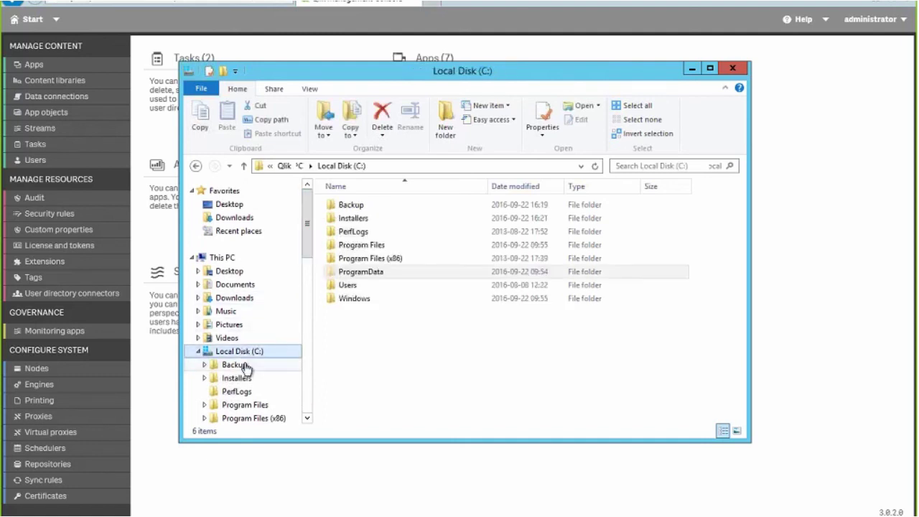
click(245, 367)
click(361, 248)
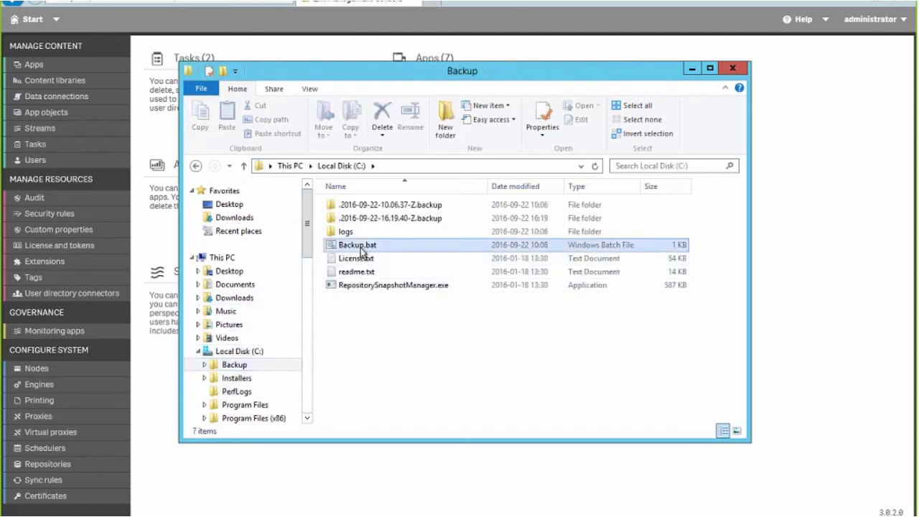
right_click(361, 249)
click(388, 273)
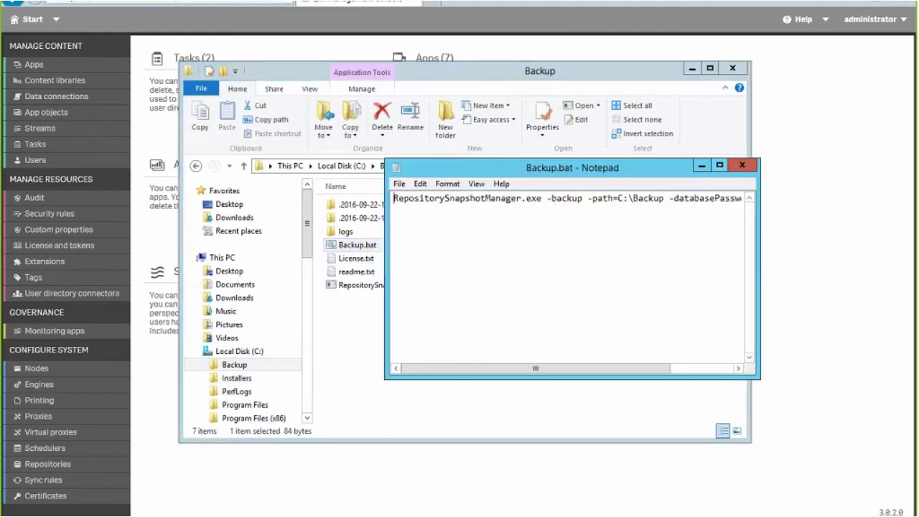
- Widen and reposition Notepad to read the full backup command line, then return to Temp
drag(760, 361, 877, 362)
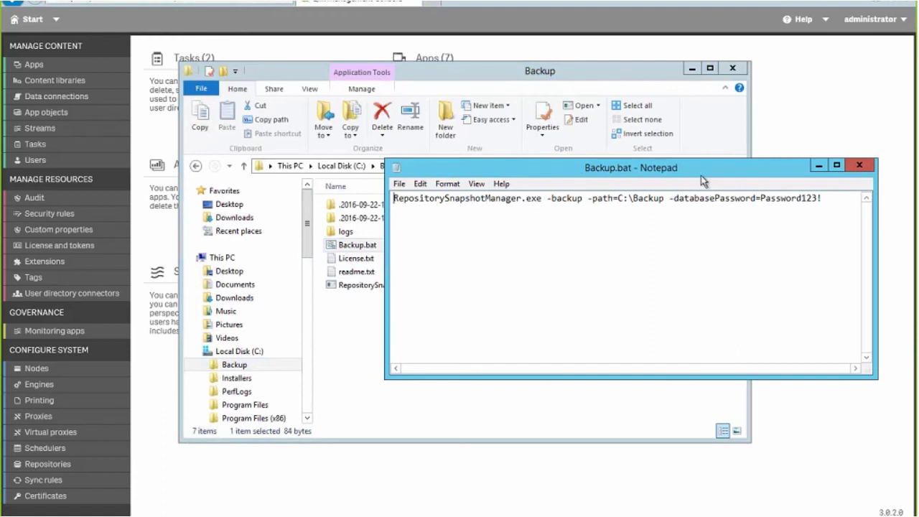
drag(701, 175, 527, 196)
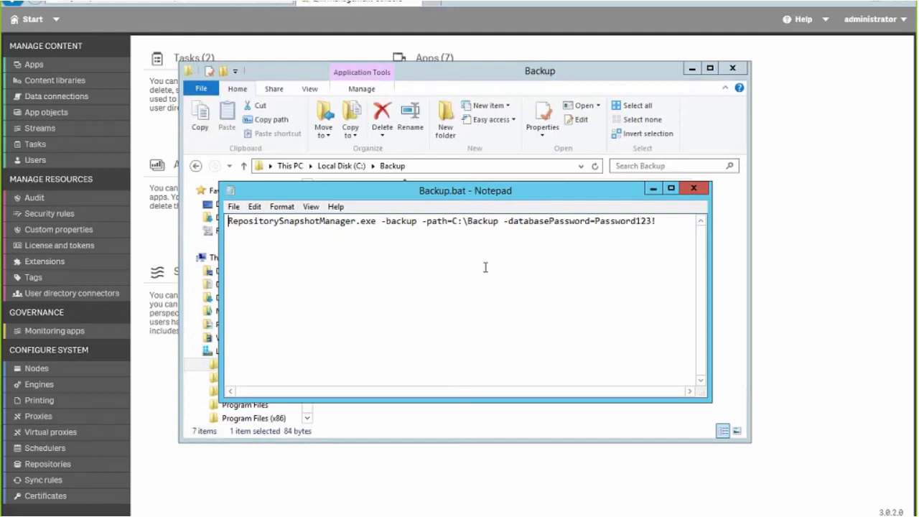
click(180, 486)
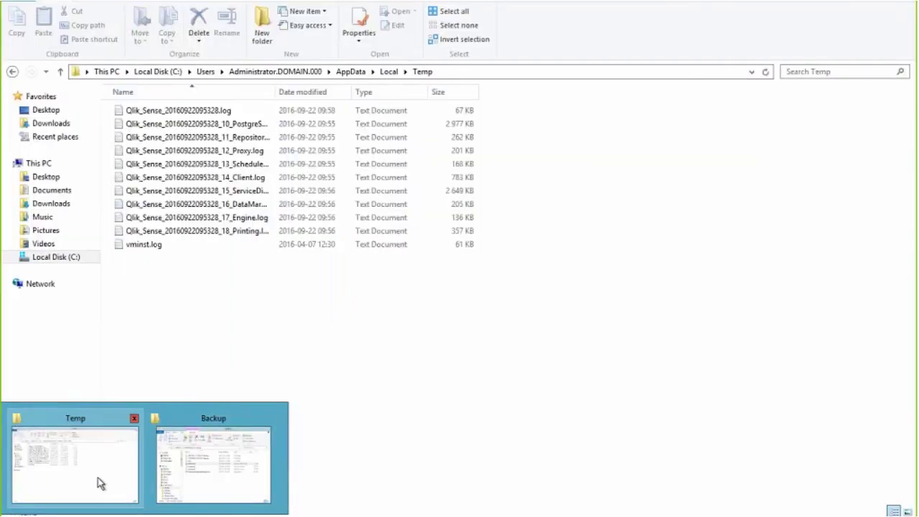
- Switch to the Temp folder window and browse to C:\Program Files
click(97, 478)
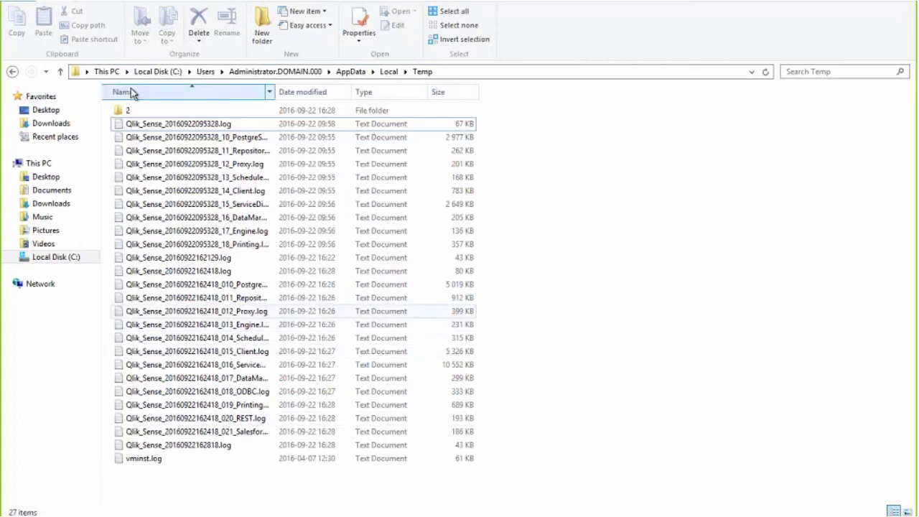
click(15, 256)
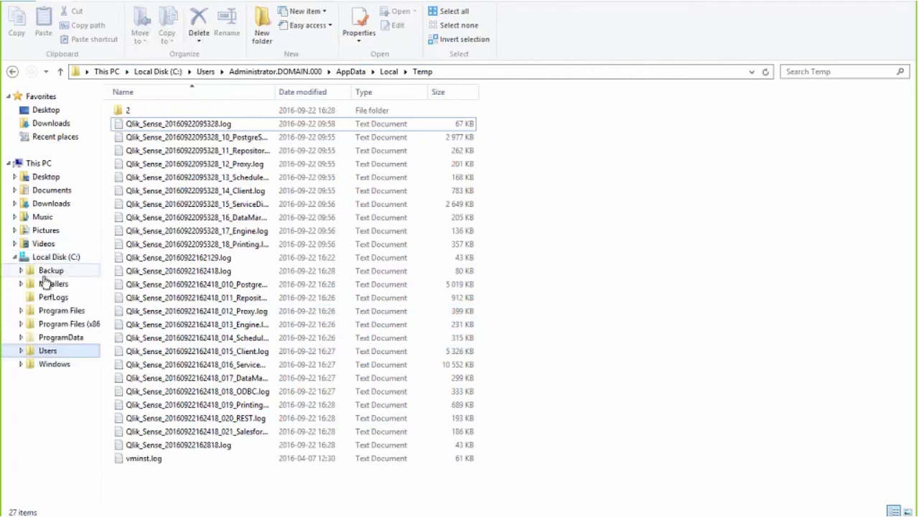
click(62, 311)
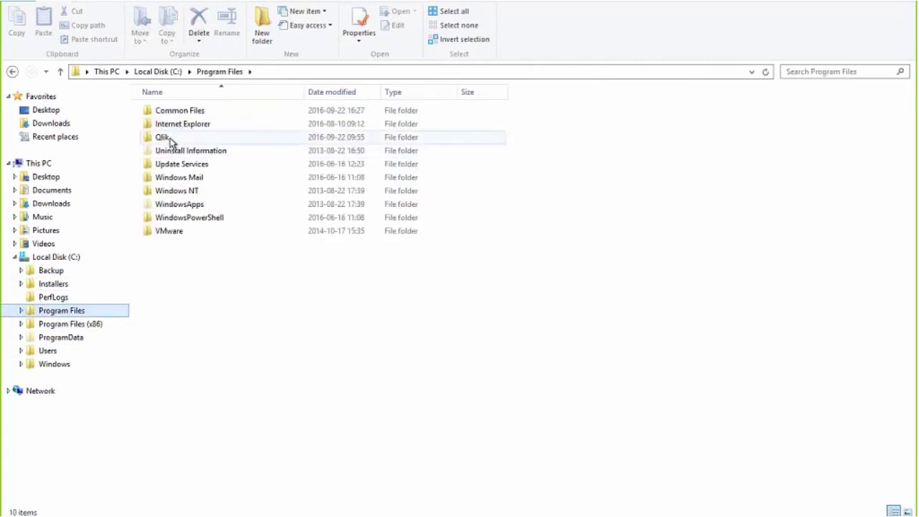
- Open the Engine folder under C:\Program Files\Qlik\Sense
click(21, 337)
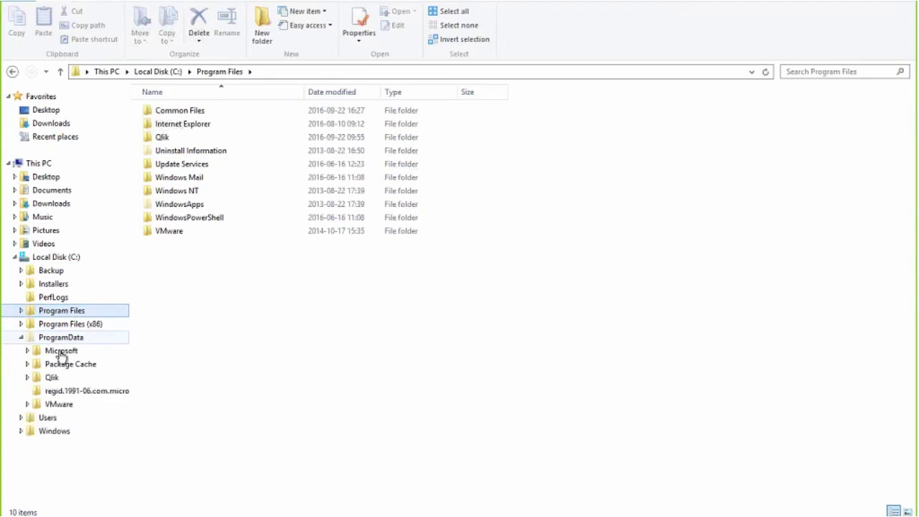
click(28, 350)
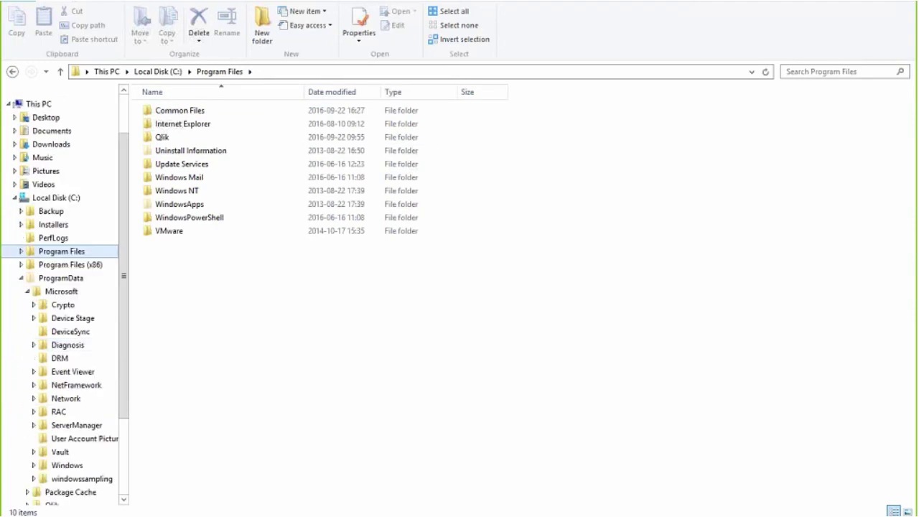
click(21, 251)
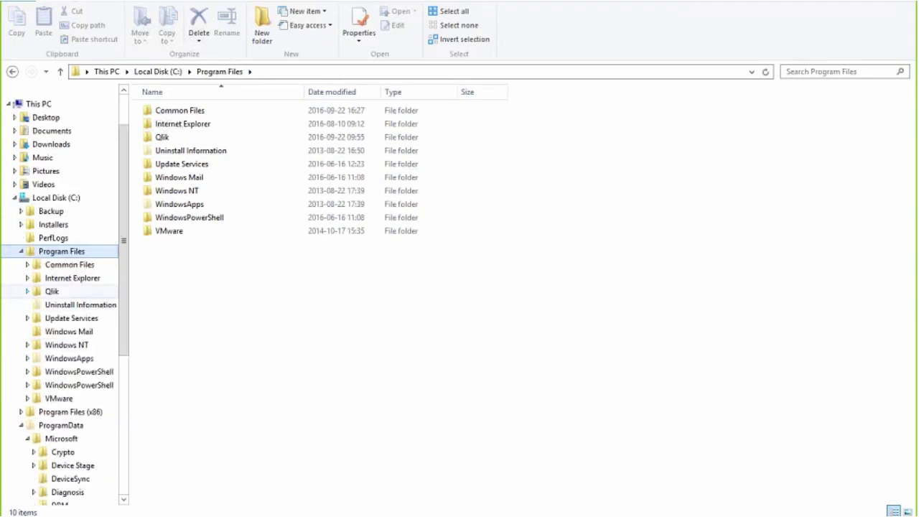
click(27, 291)
click(61, 304)
scroll(91, 425, down, 2)
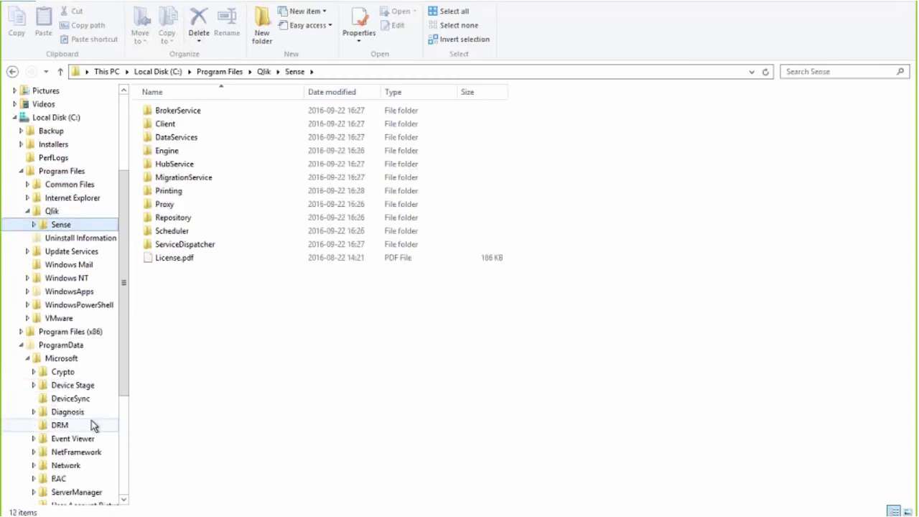
scroll(92, 425, down, 2)
scroll(85, 406, down, 2)
scroll(84, 407, up, 1)
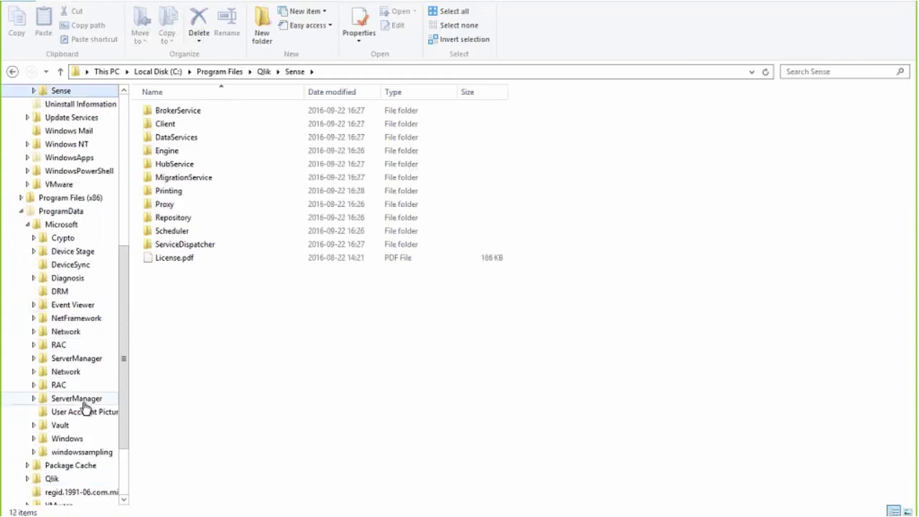
scroll(84, 407, up, 1)
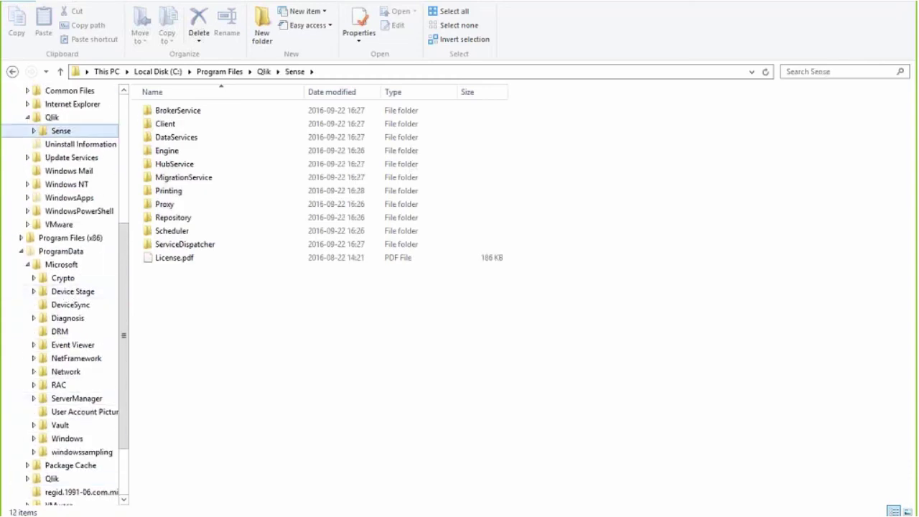
double_click(176, 150)
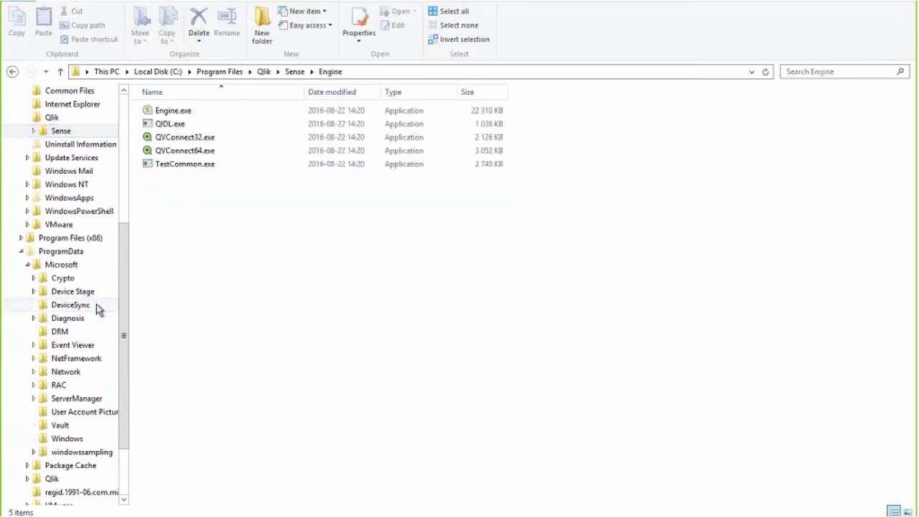
- Open Settings.ini from ProgramData\Qlik\Sense\Engine in Notepad and close it, empty
drag(122, 355, 111, 391)
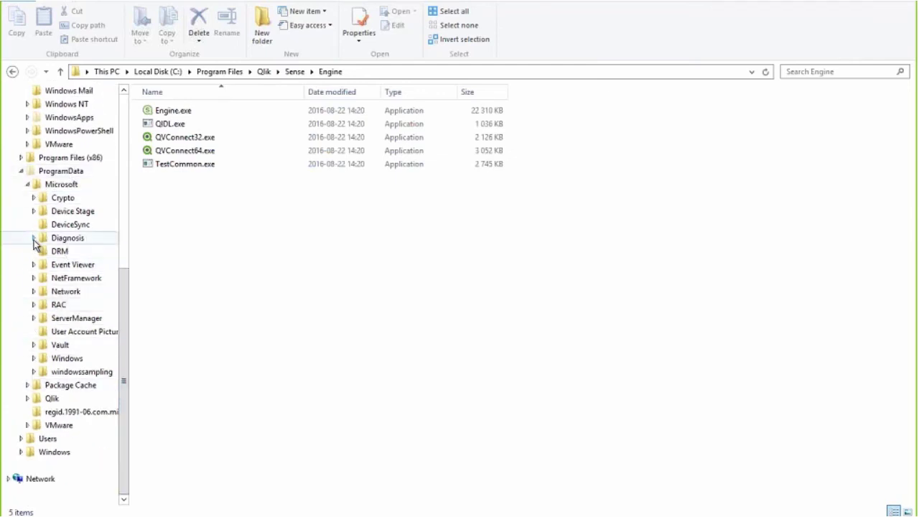
click(29, 184)
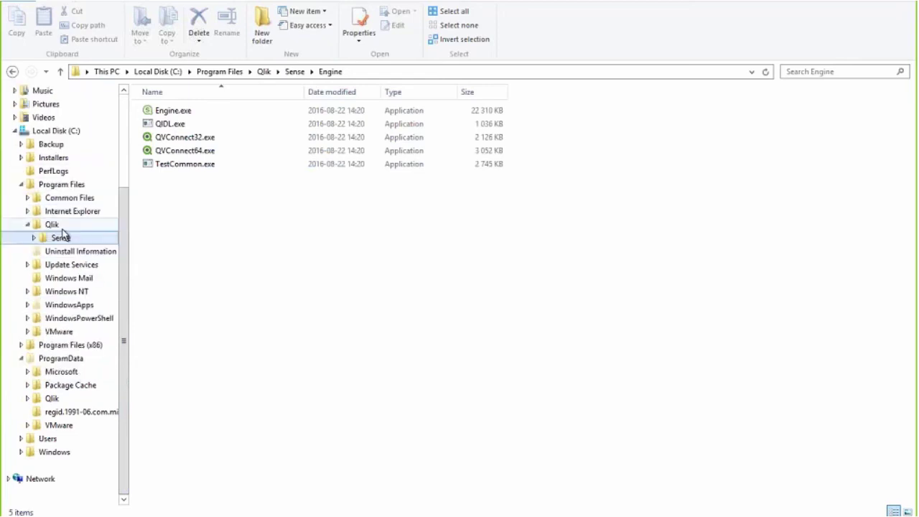
click(28, 398)
click(34, 425)
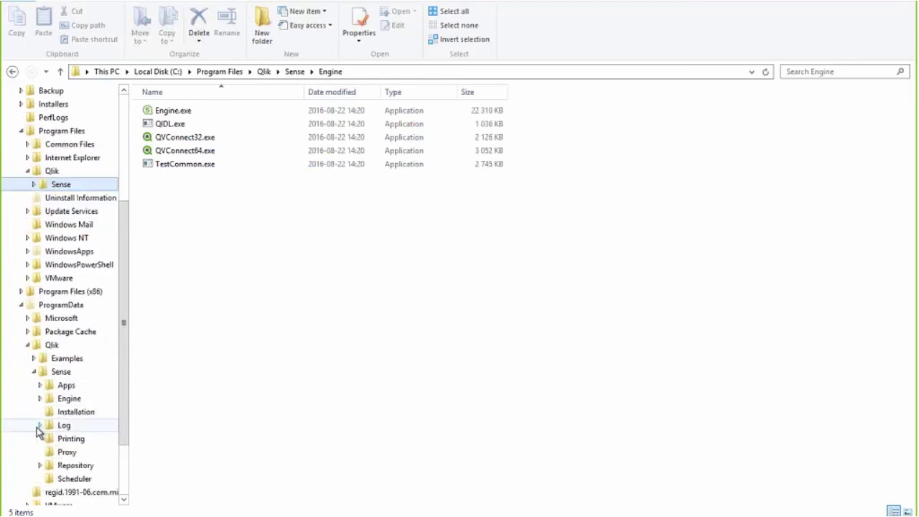
double_click(173, 150)
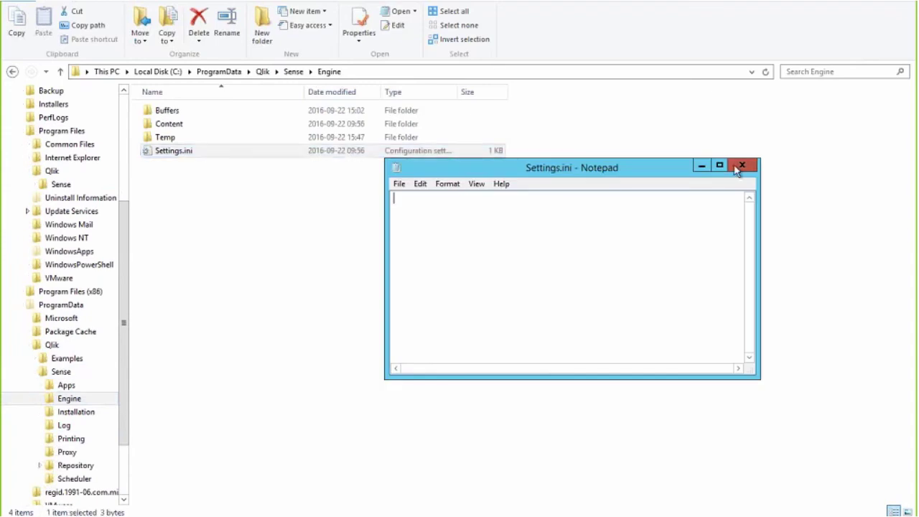
click(739, 165)
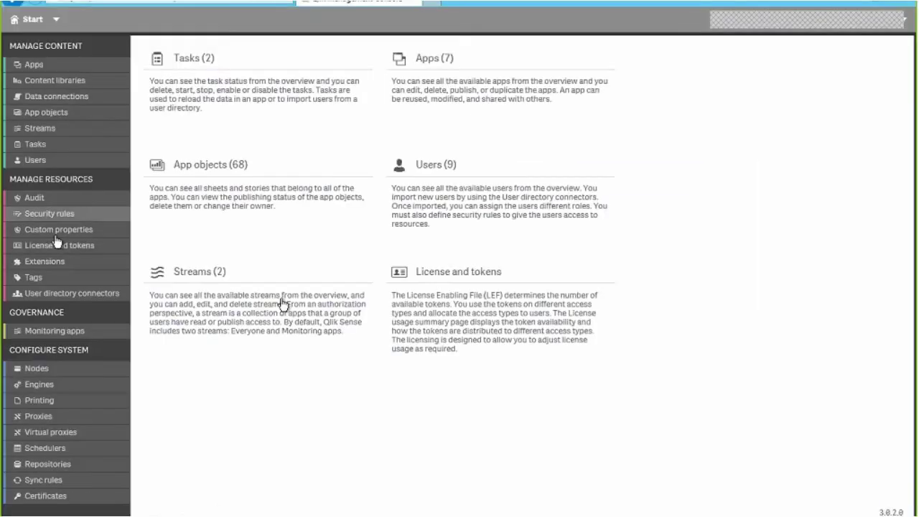
- Edit the Central engine's Apps properties and select its C:\ProgramData\Qlik\Sense\Apps storage path
click(39, 384)
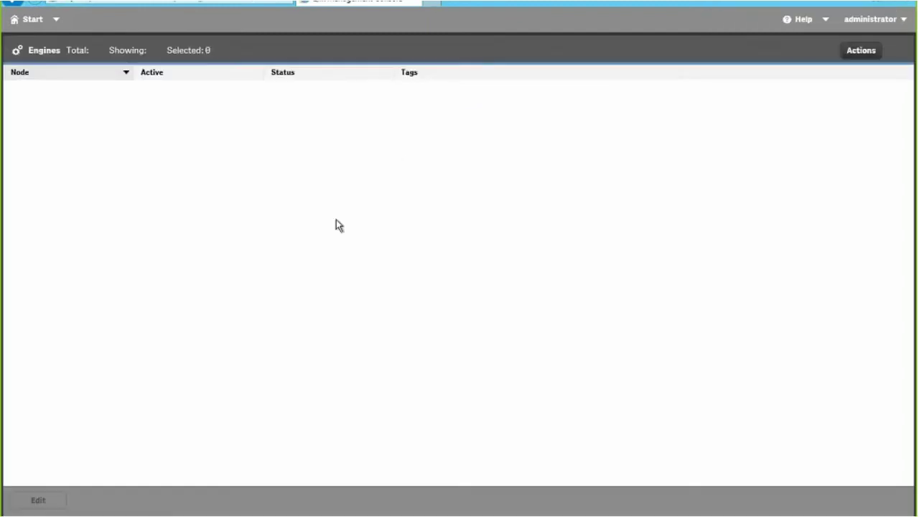
click(99, 110)
click(38, 500)
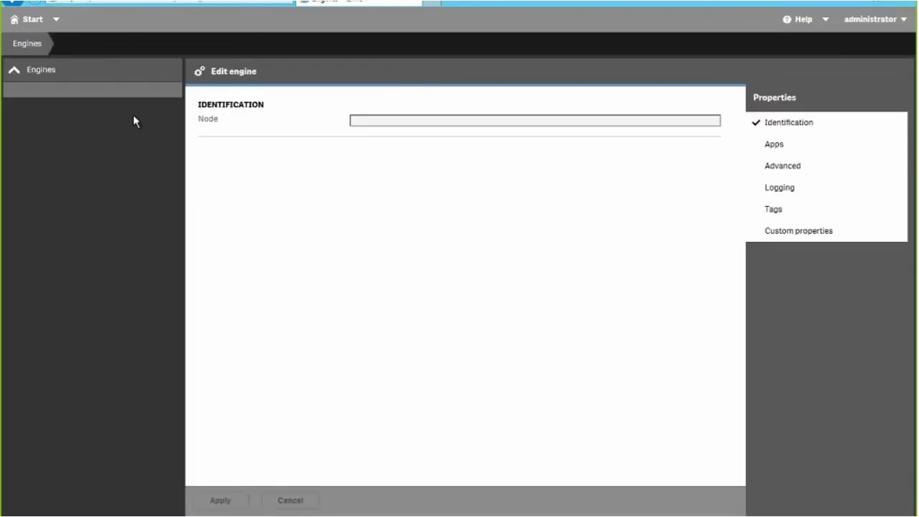
click(775, 144)
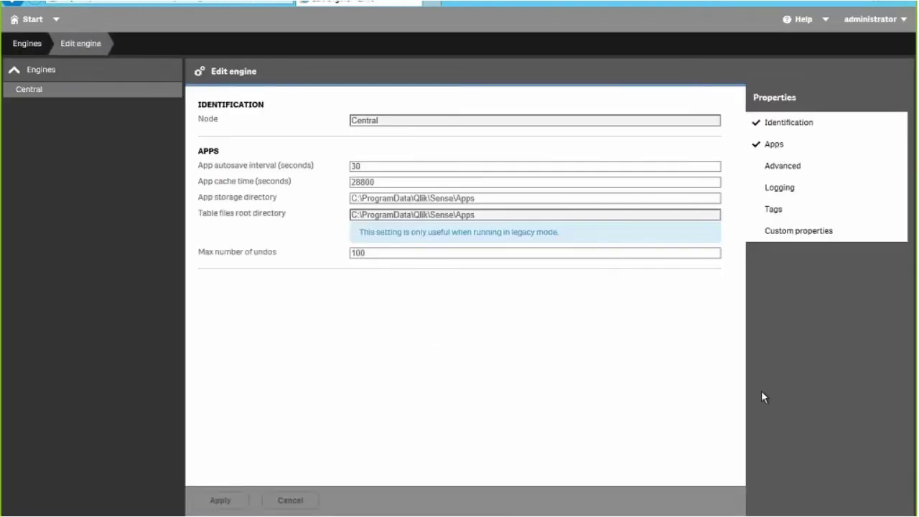
drag(472, 199, 313, 194)
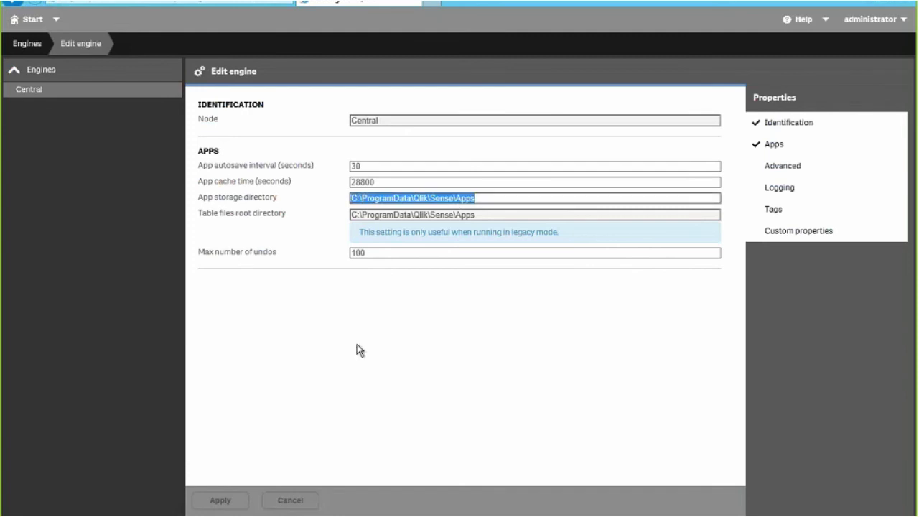
mouse_move(210, 516)
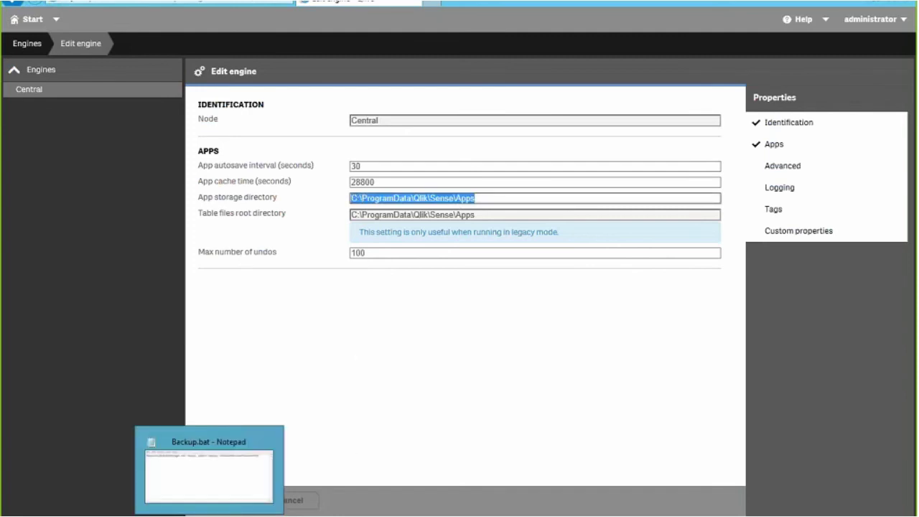